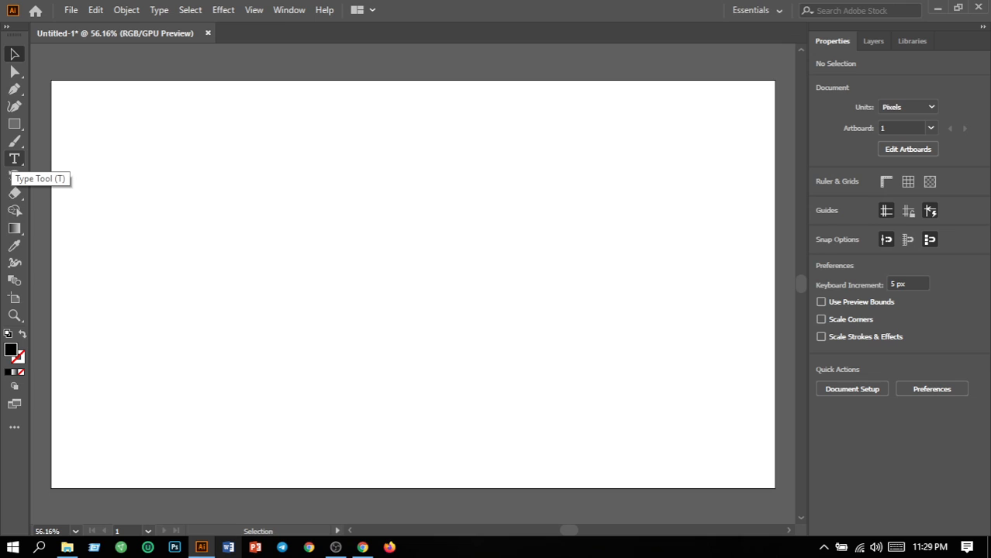
Step: Add a point-type heading reading LOGO WITH SOPU in the upper middle of the artboard, replacing the placeholder text
click(14, 158)
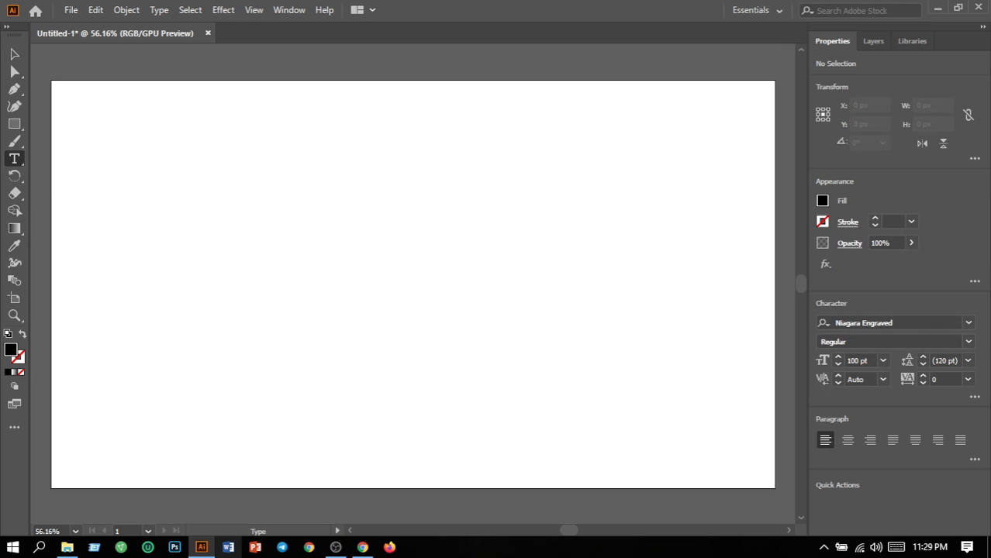
click(274, 177)
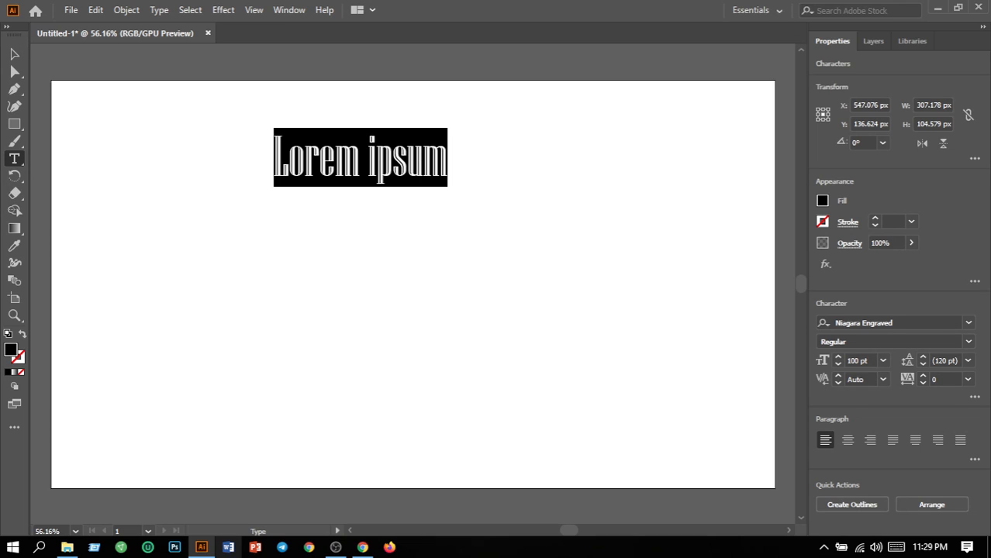
key(BackSpace)
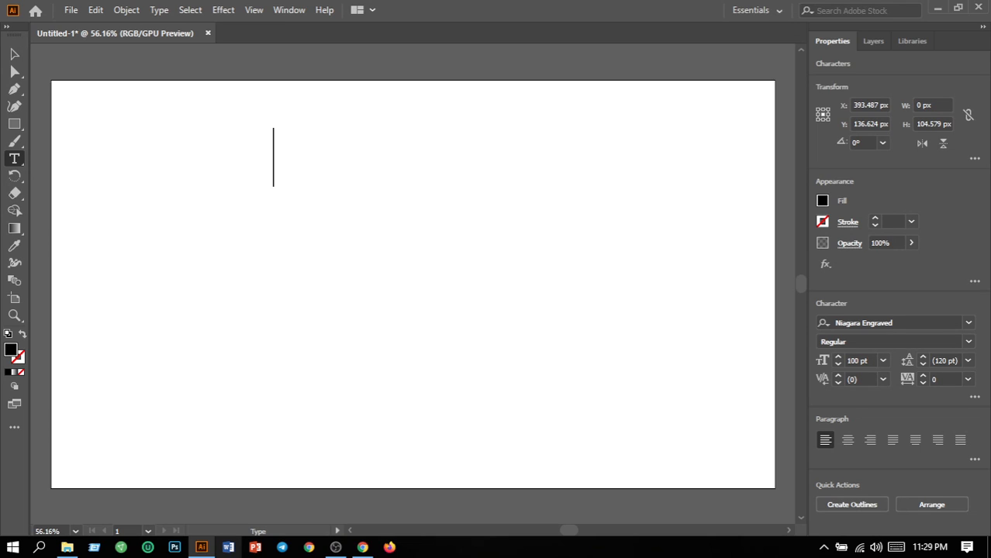
text(LO)
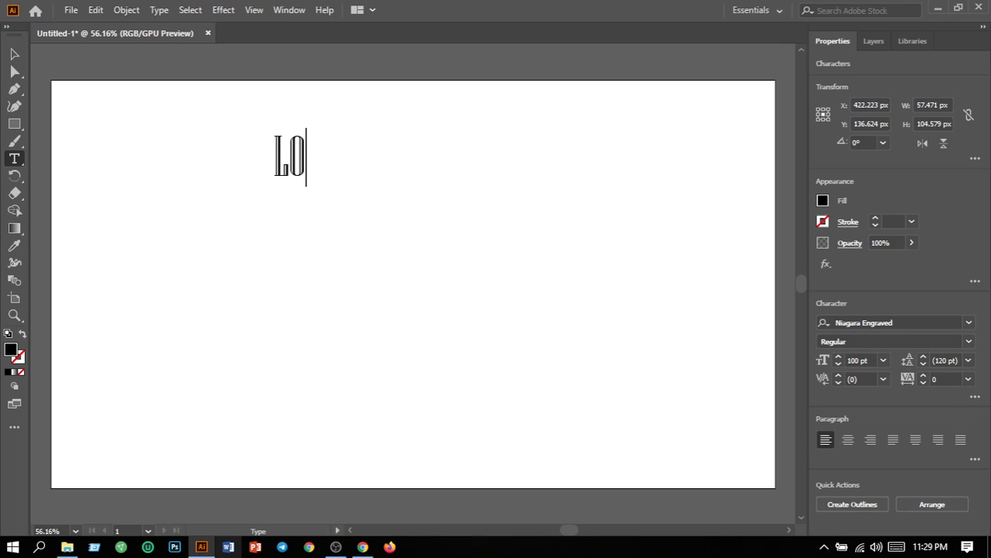
text(GOS)
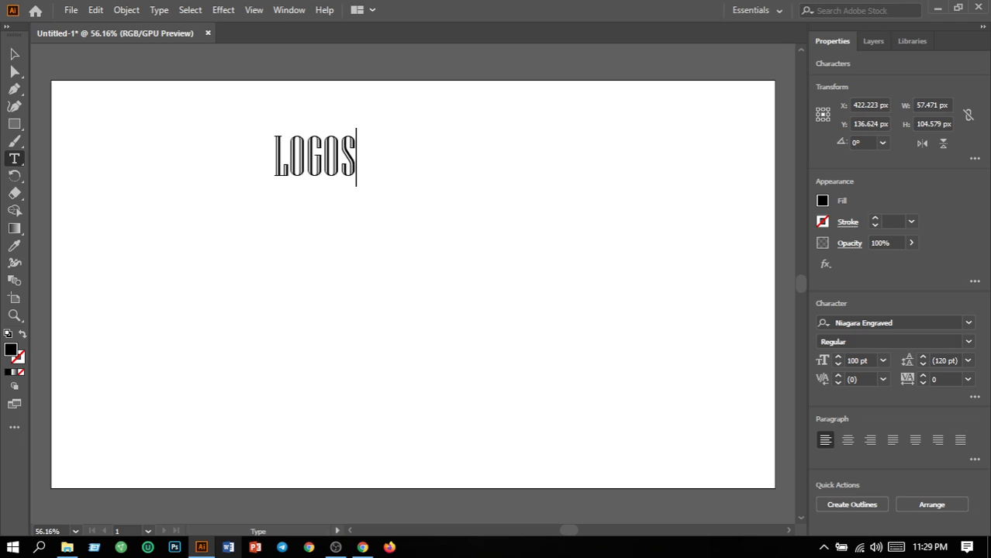
key(BackSpace)
text(WITH)
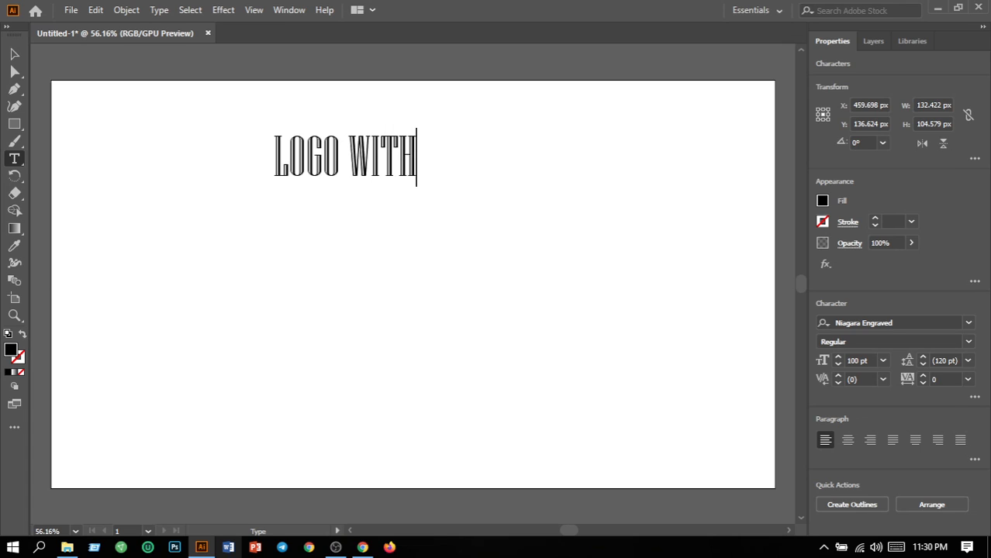
text( s)
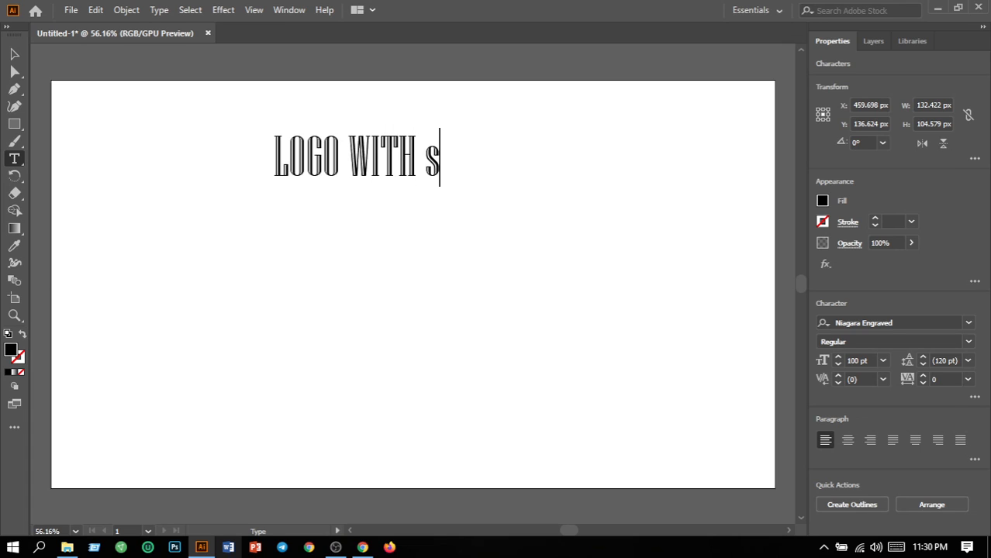
key(BackSpace)
text(SOP)
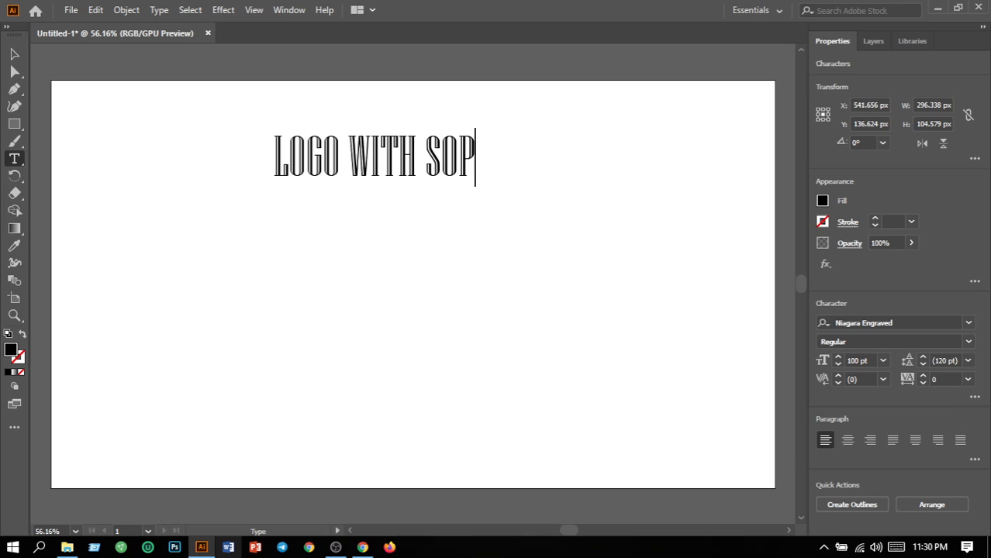
text(U)
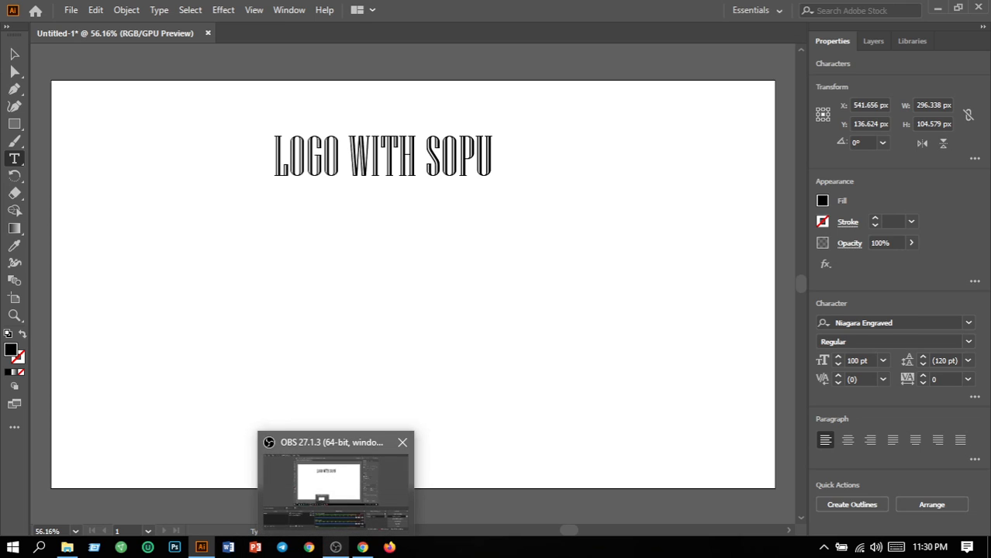
click(334, 547)
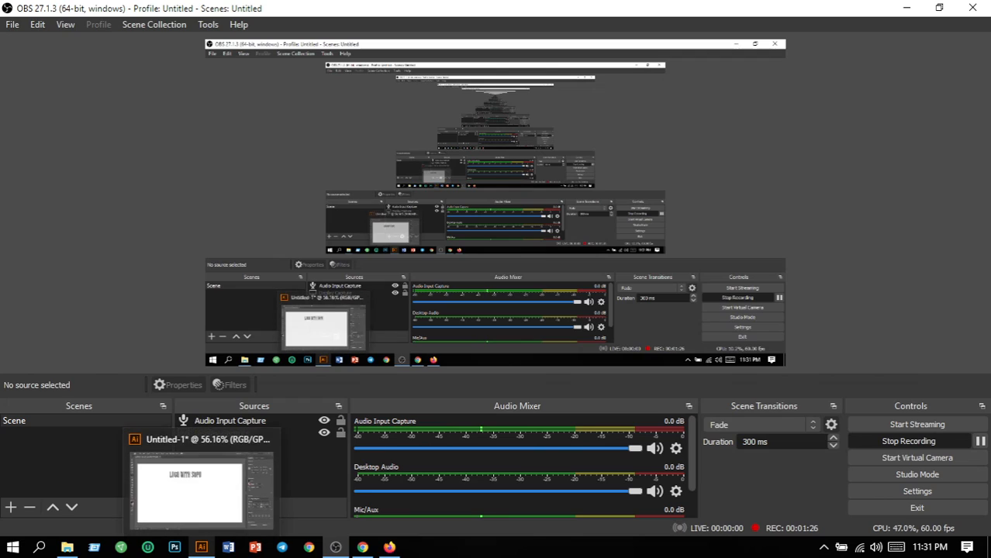
click(200, 547)
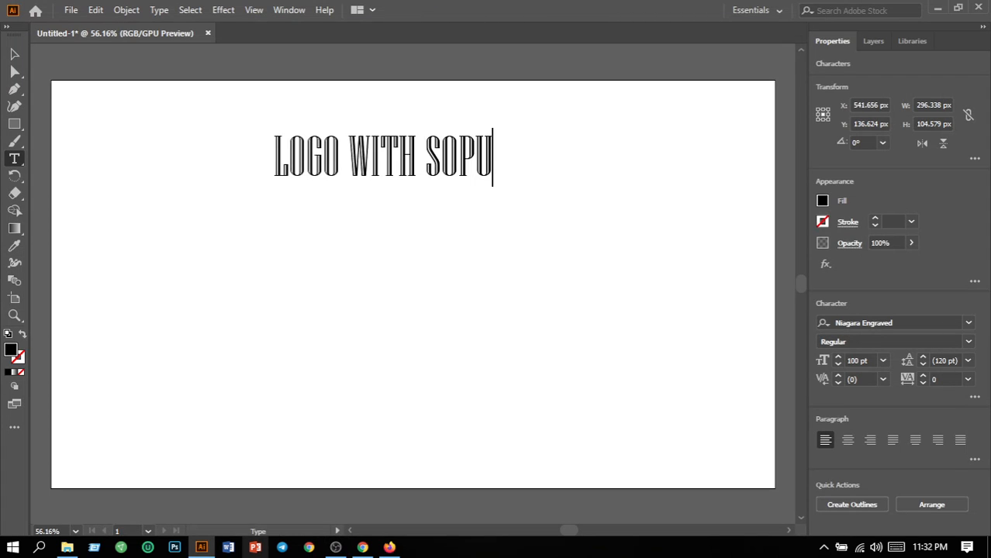
Step: Change the heading's first word to LOGOS and shift the whole text slightly to the right
click(340, 158)
text(S)
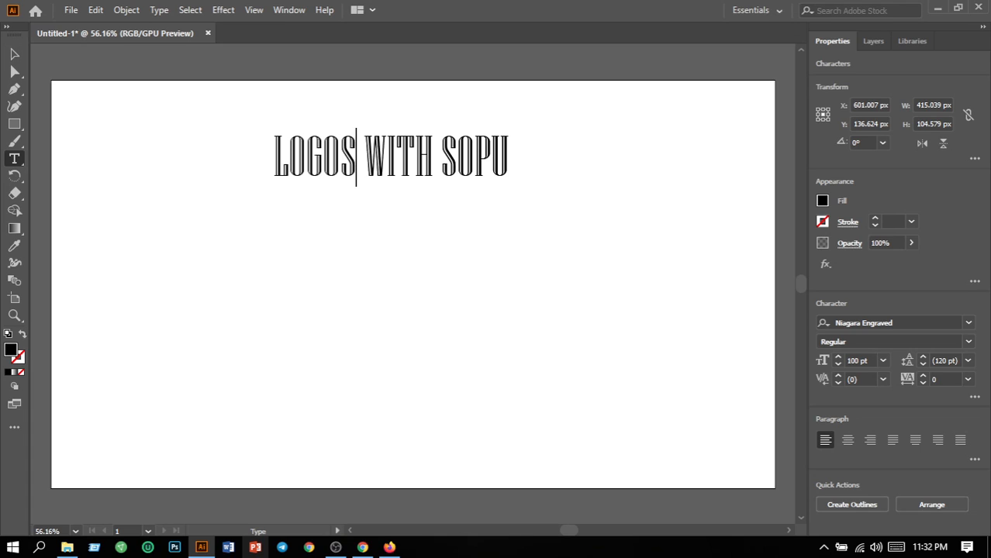
key(Escape)
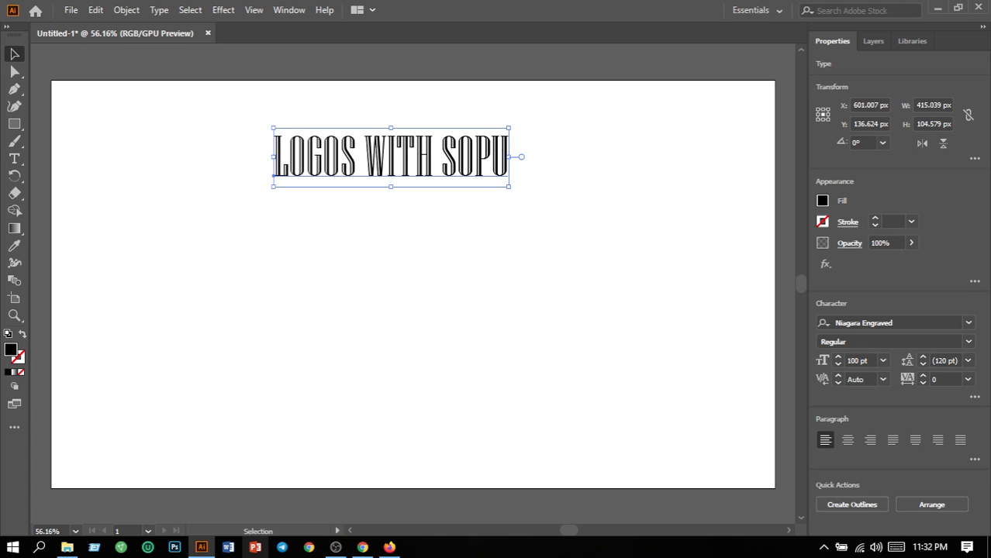
drag(410, 165, 423, 166)
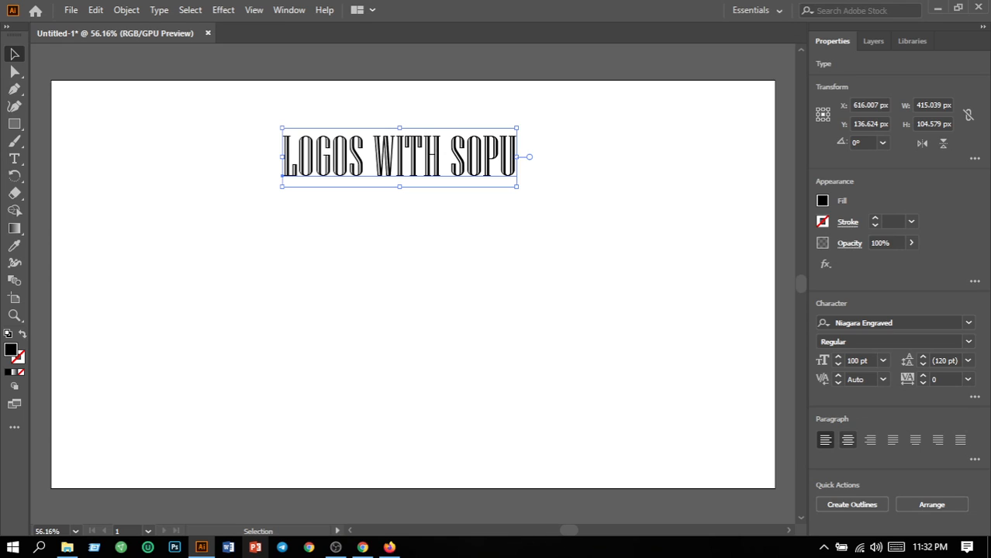
Step: Try centred paragraph alignment on the heading and restore its left alignment
click(847, 440)
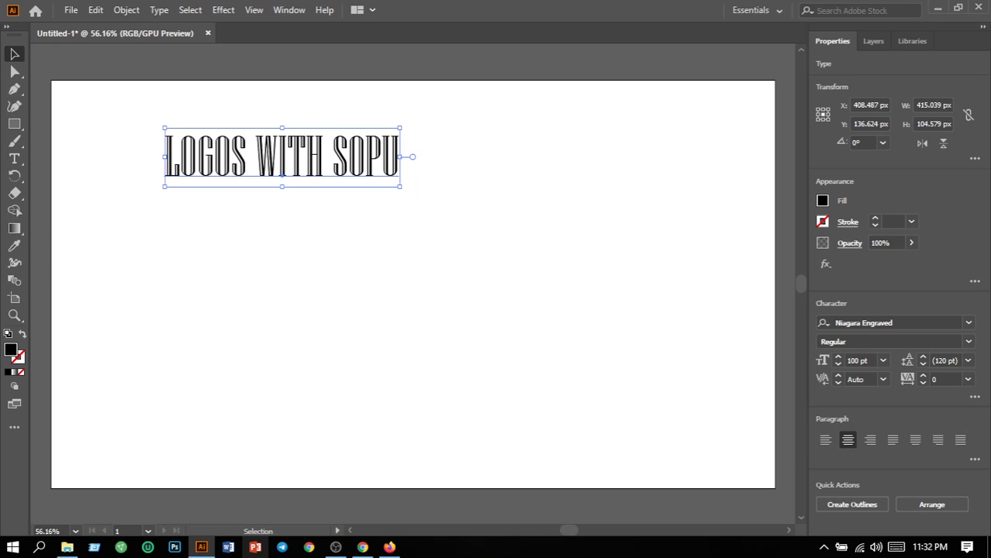
click(825, 439)
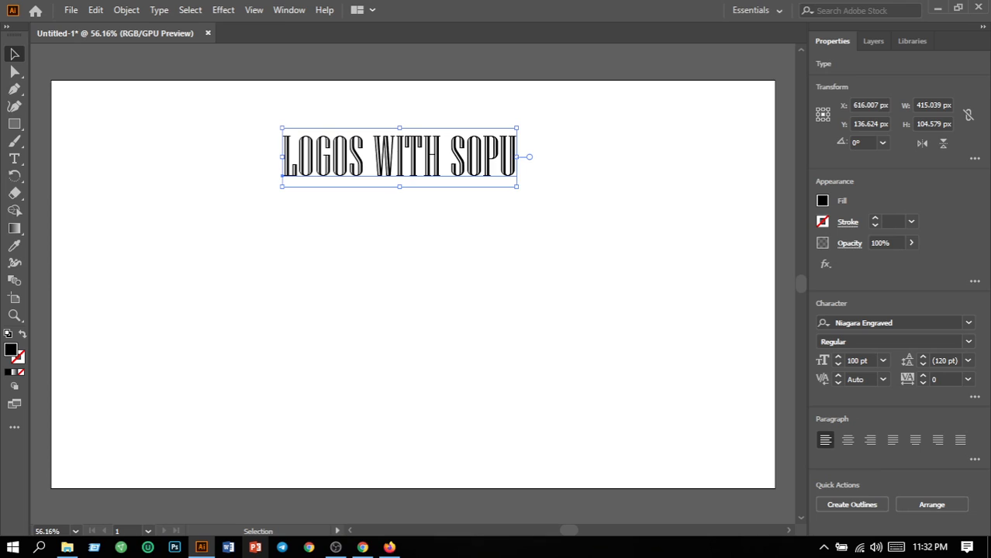
click(496, 263)
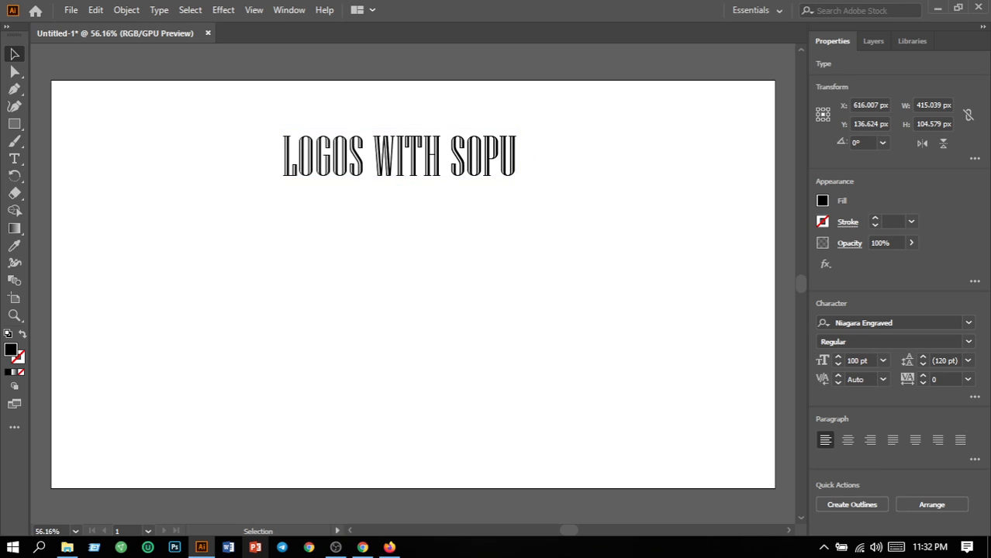
Step: Convert the LOGOS WITH SOPU text to outlines and ungroup it into separate letter shapes
click(418, 158)
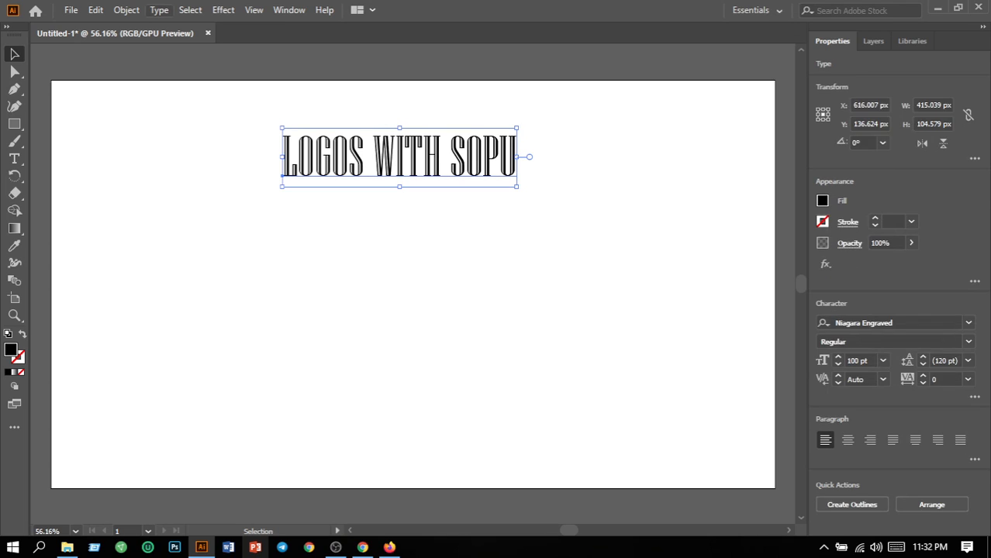
click(159, 9)
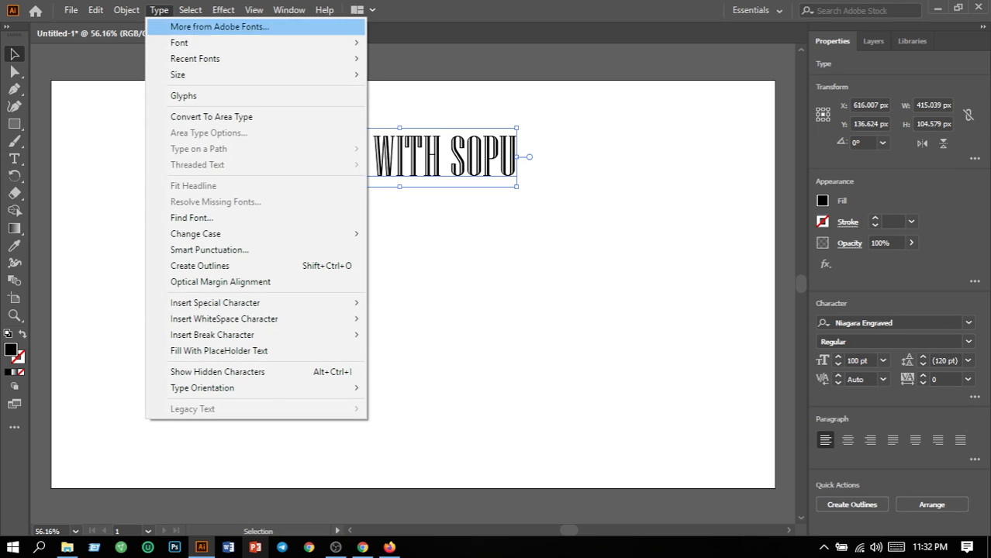
click(199, 265)
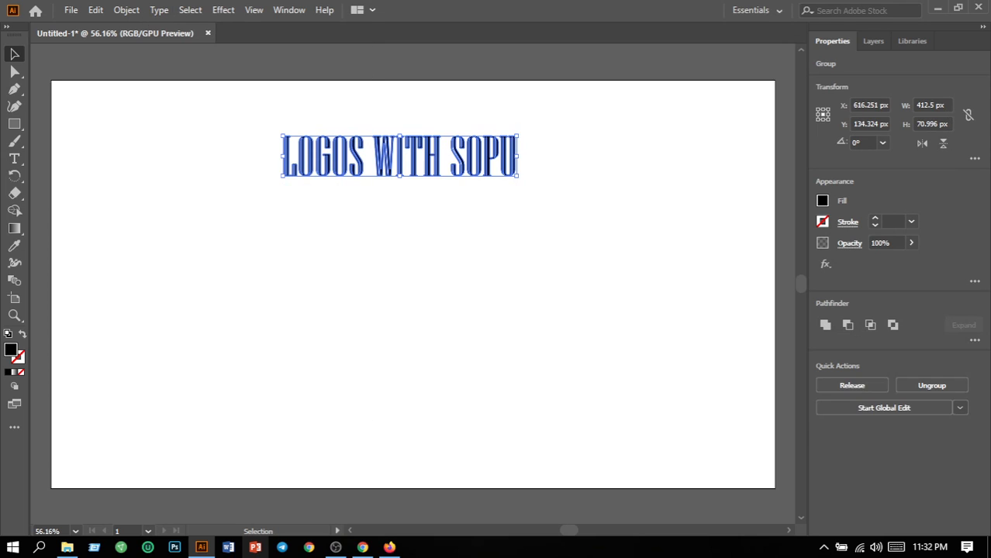
click(126, 9)
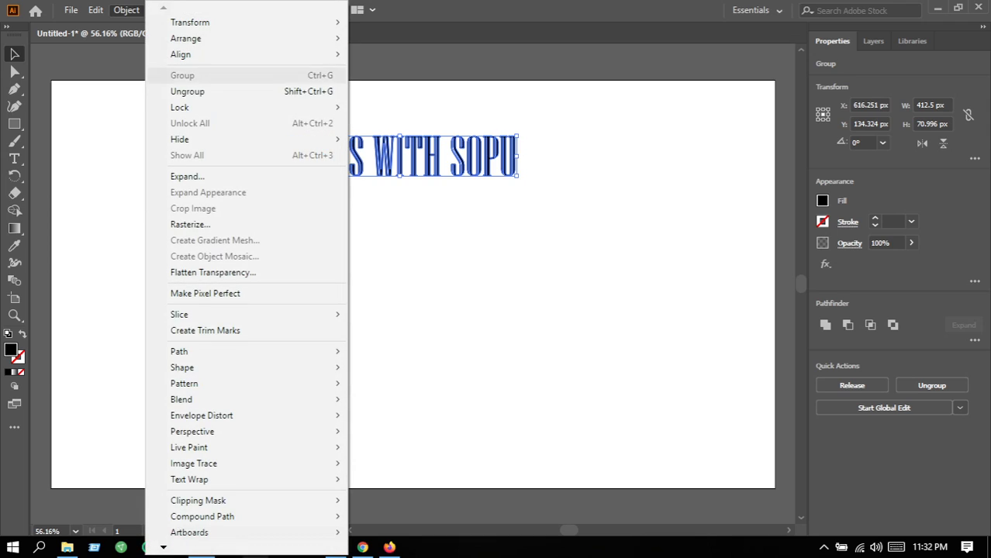
click(187, 91)
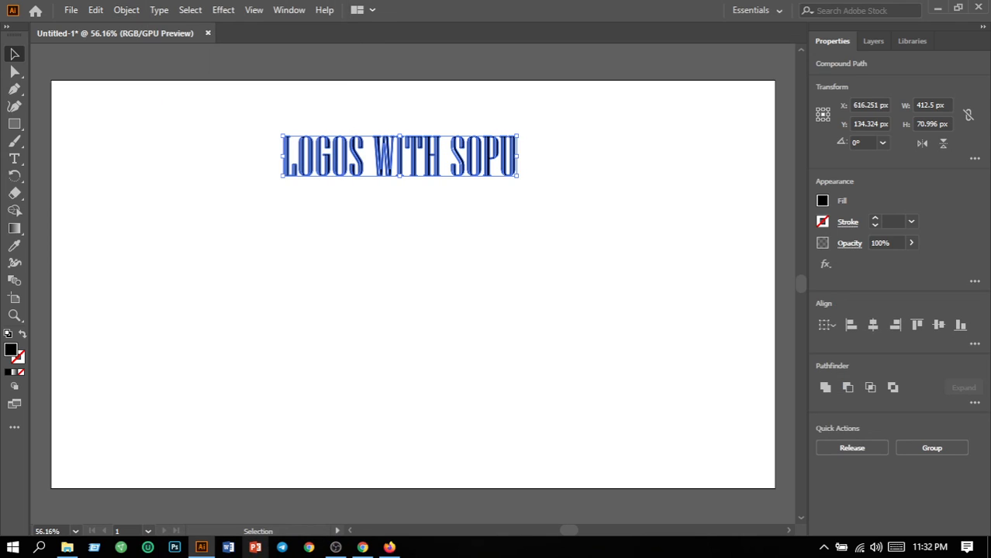
key(ctrl+shift+a)
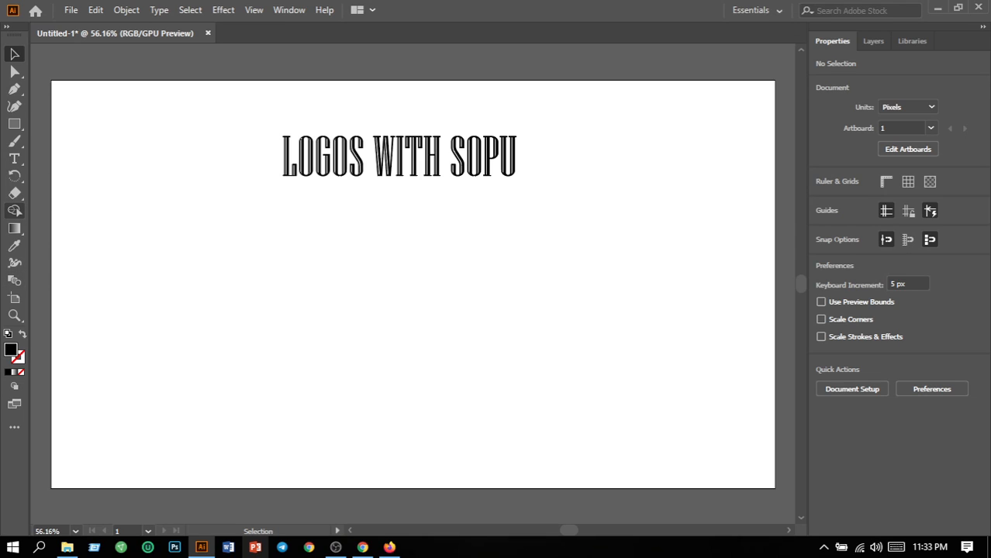
Step: Draw a flat horizontal ellipse about 448 px wide and 84 px high below the lettering
click(14, 123)
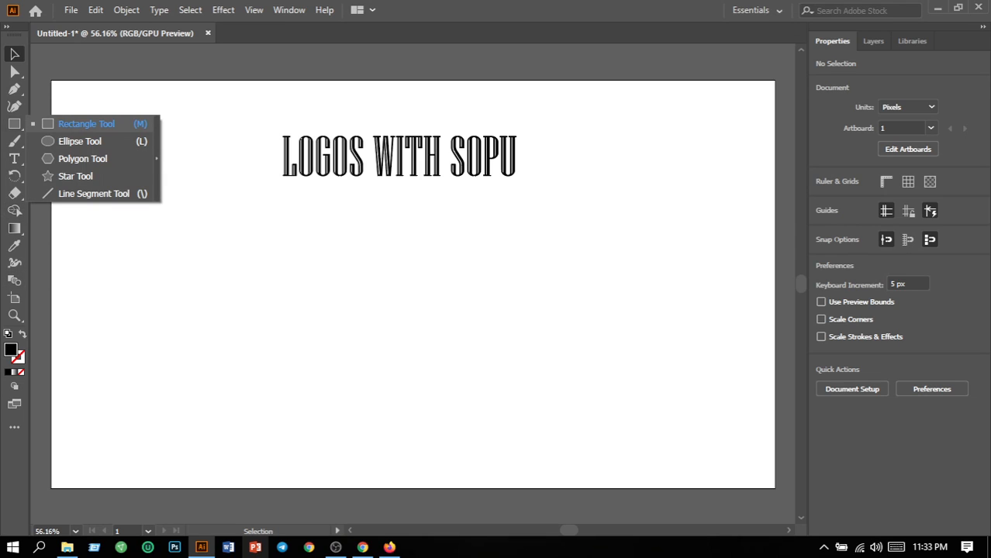
click(80, 141)
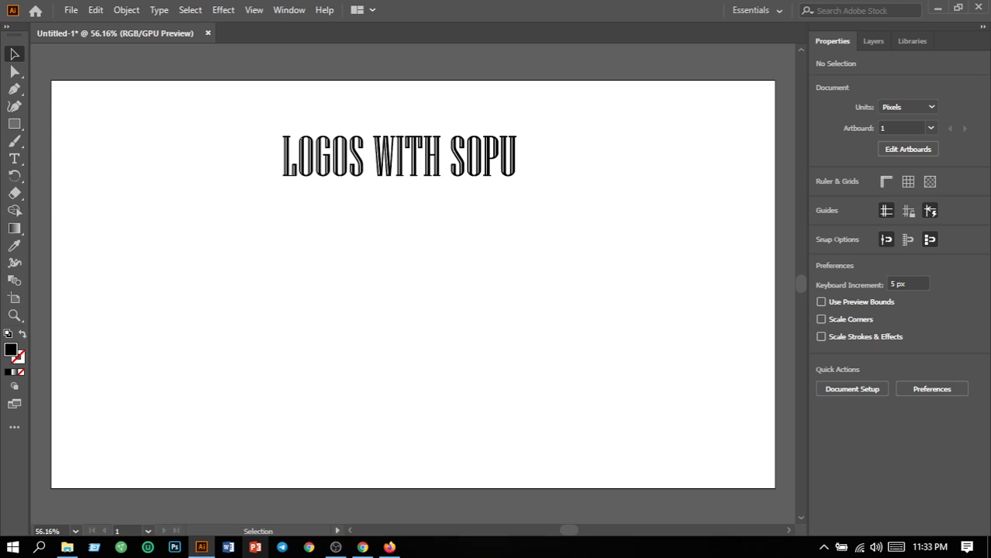
drag(255, 233, 506, 280)
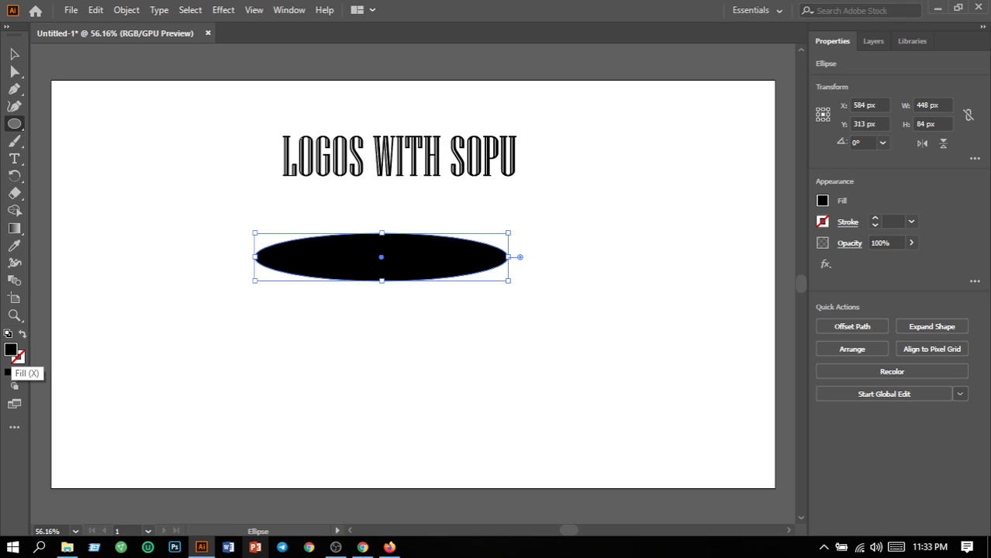
Step: Fill the ellipse with the bright blue colour 00C3FF
double_click(10, 350)
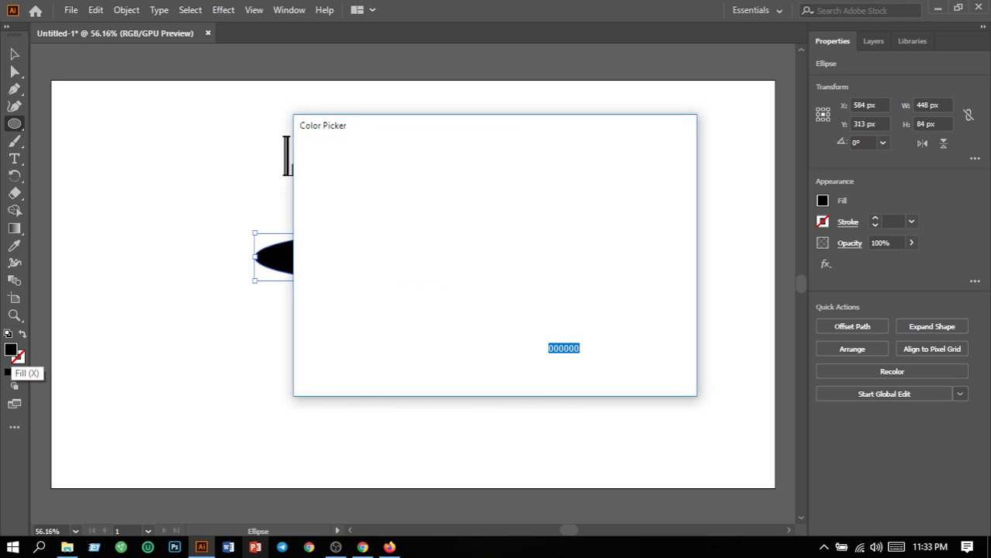
drag(512, 262, 513, 252)
drag(484, 175, 488, 168)
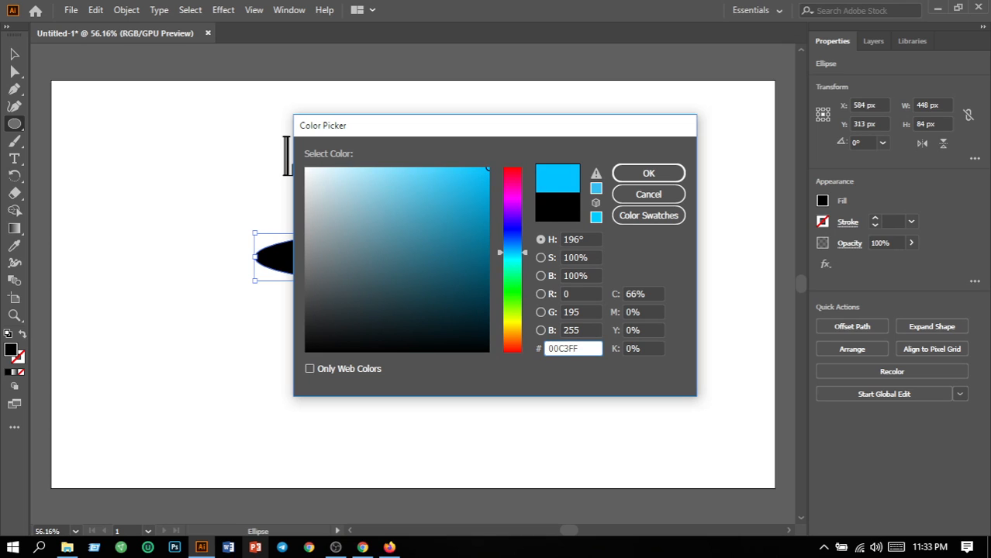
click(648, 173)
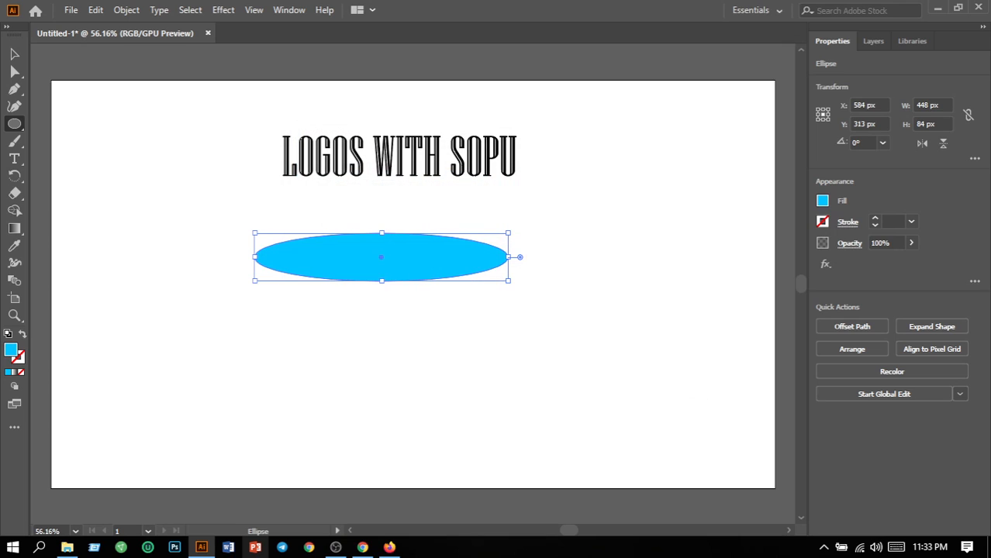
Step: Rotate the blue ellipse about 28° counter-clockwise and place it diagonally across the middle of the lettering
key(v)
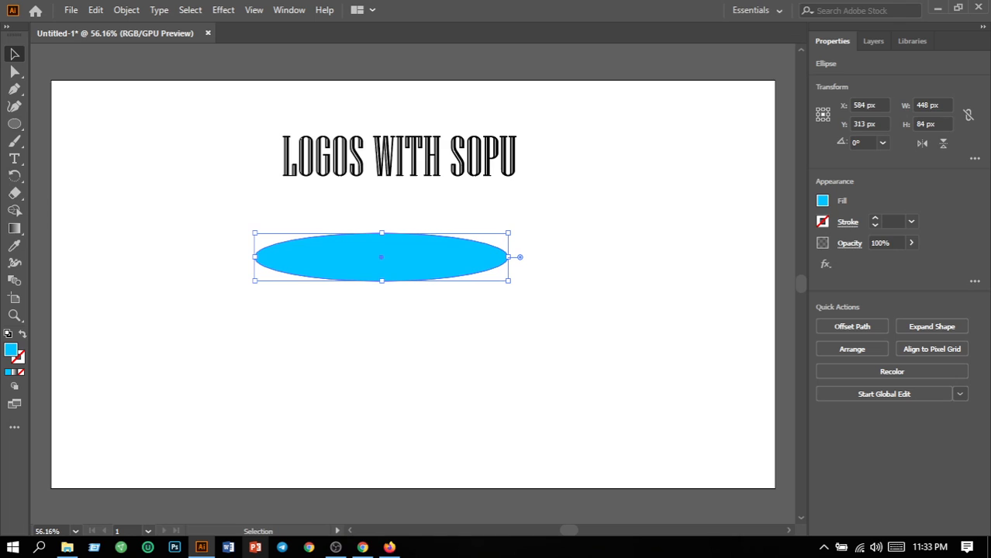
drag(514, 284, 546, 209)
click(544, 213)
drag(421, 243, 445, 164)
key(ctrl+shift+a)
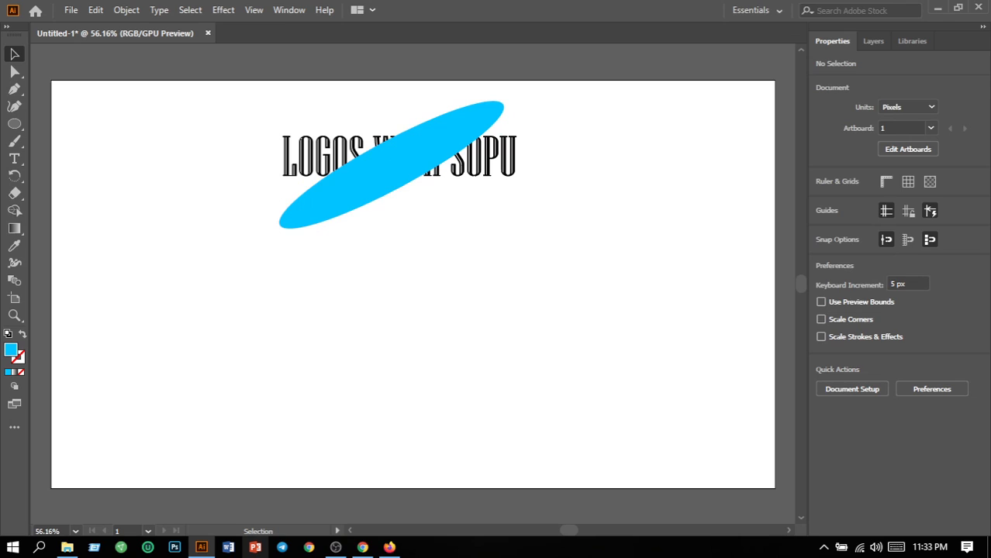
Step: Use Shape Builder on the lettering and ellipse to remove the blue areas outside the letters, keeping the overlaps blue
drag(558, 108, 224, 242)
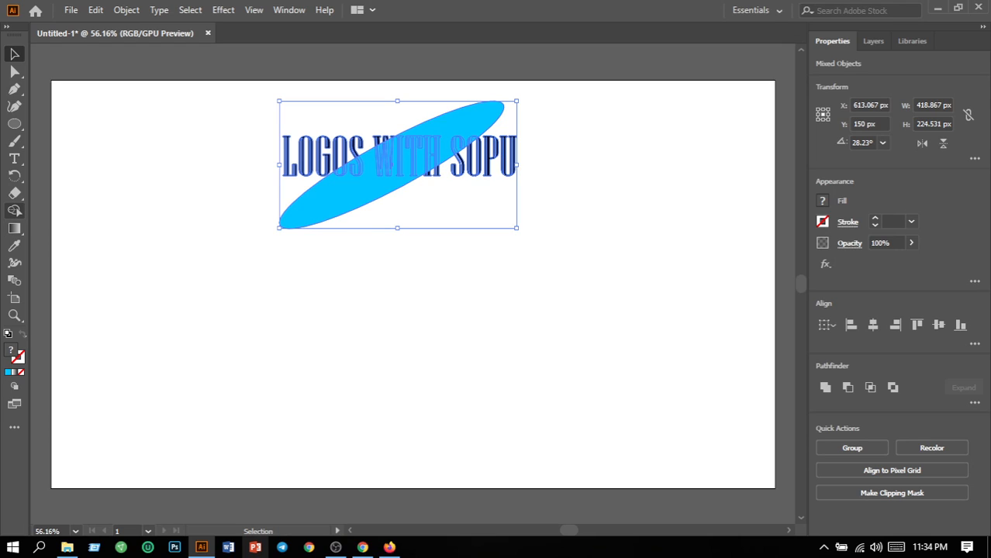
click(14, 210)
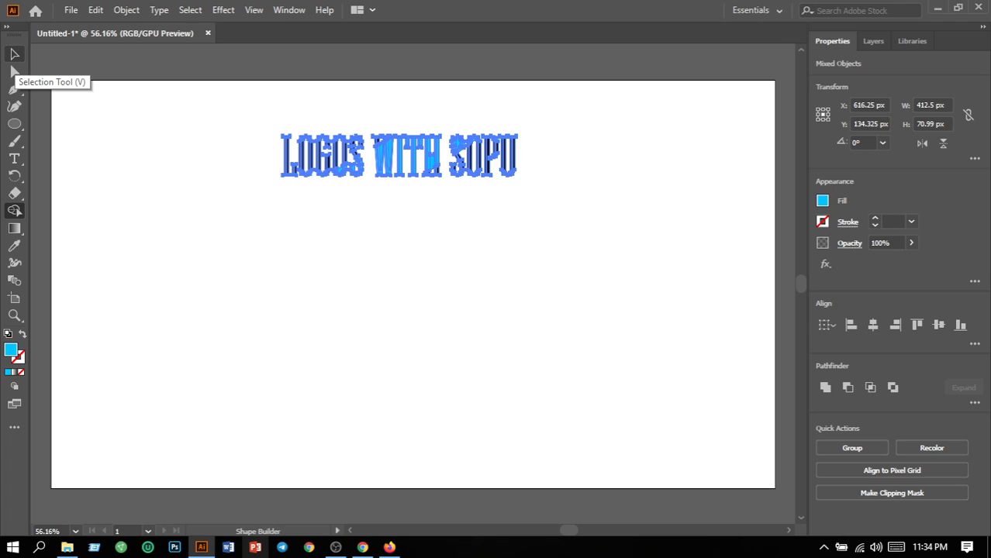
click(15, 55)
click(372, 263)
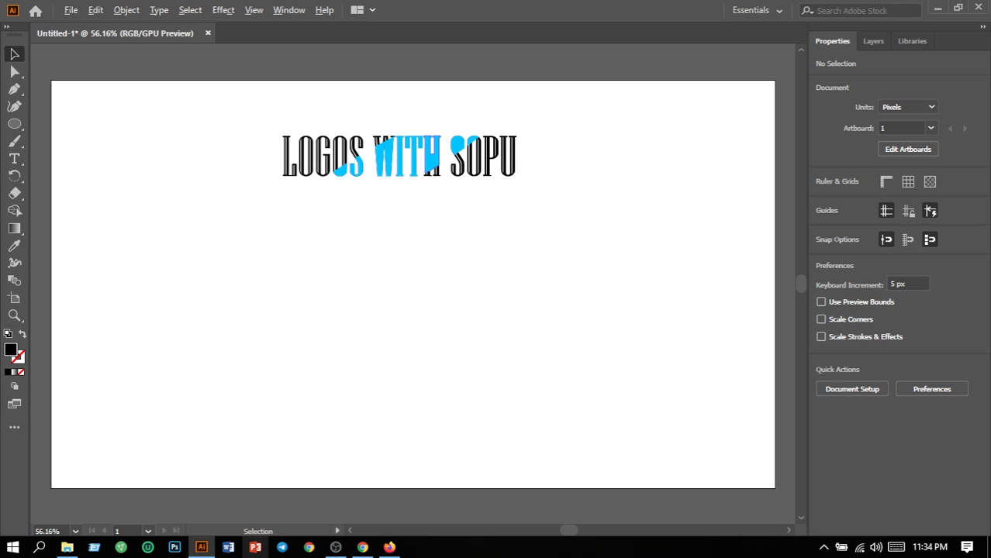
key(ctrl+a)
key(shift+m)
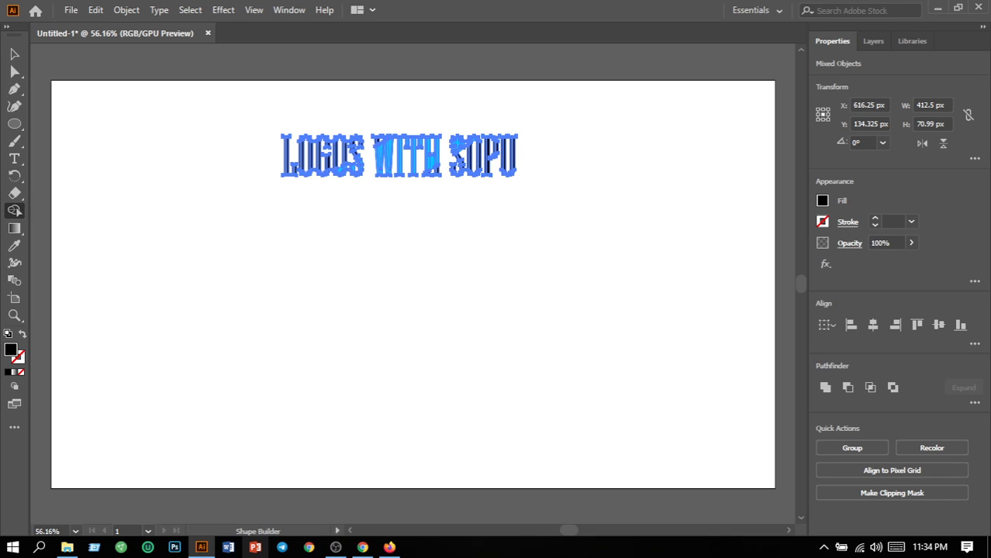
key(v)
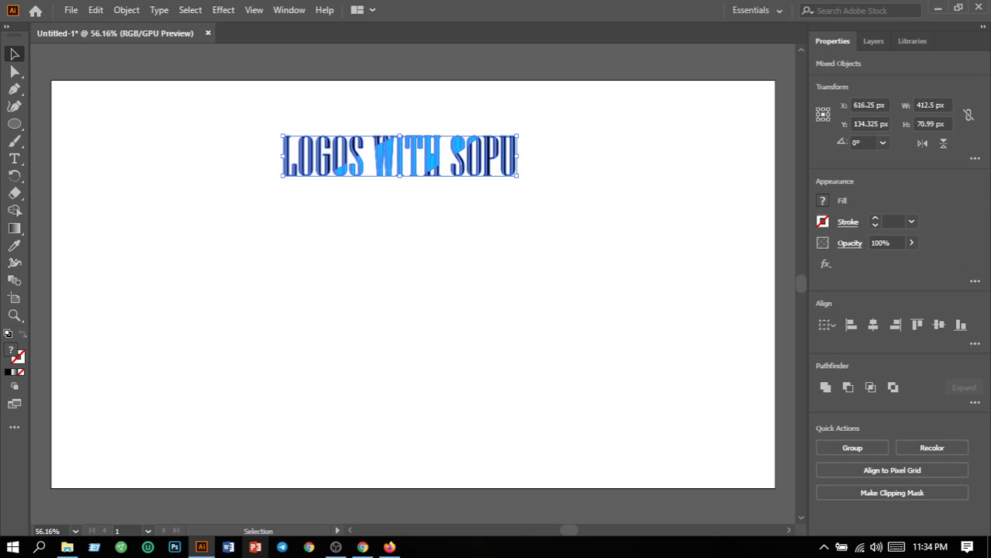
key(a)
Step: Select the letters from the first O to the P and use Shape Builder to remove the leftover blue inside their gaps and counters
key(ctrl+1)
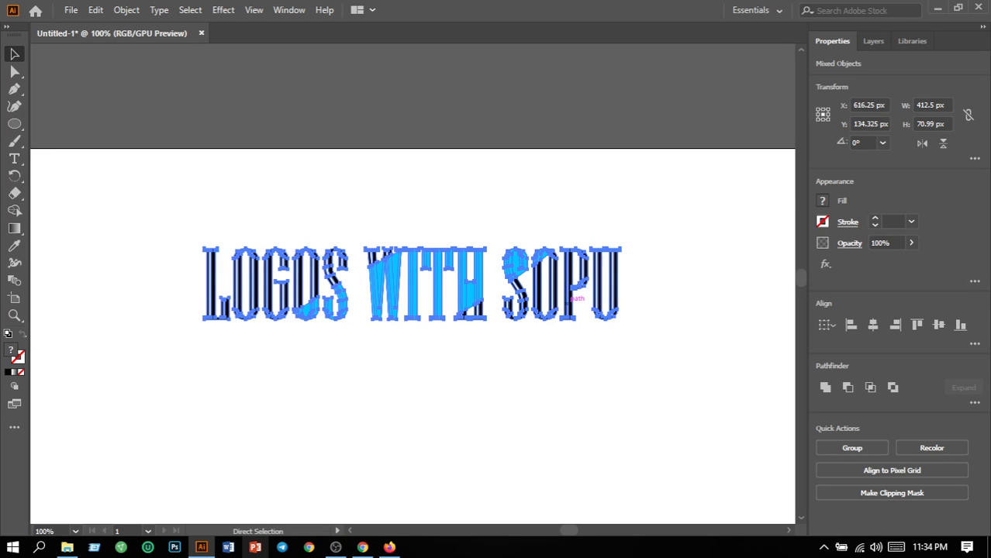
key(v)
key(ctrl+equal)
key(ctrl+equal)
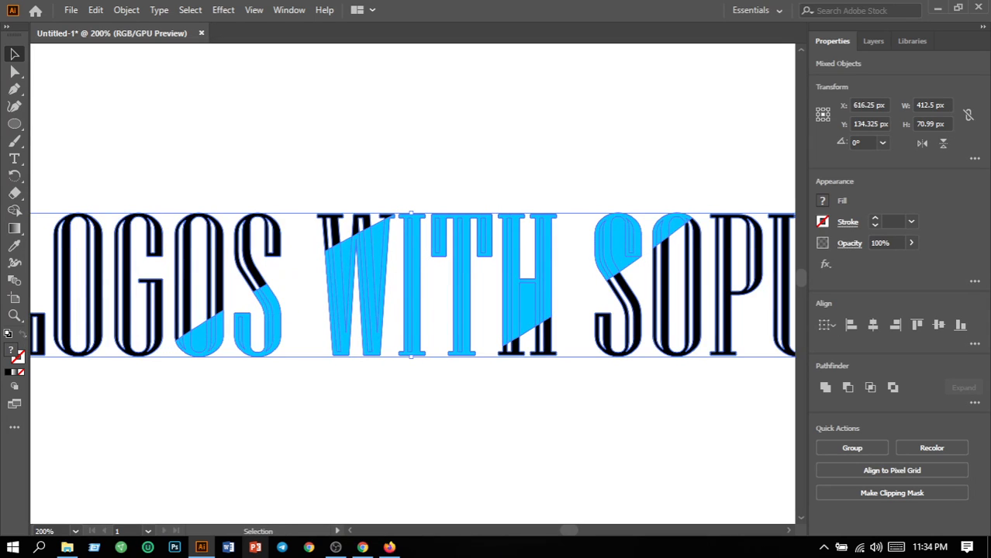
drag(58, 141, 63, 274)
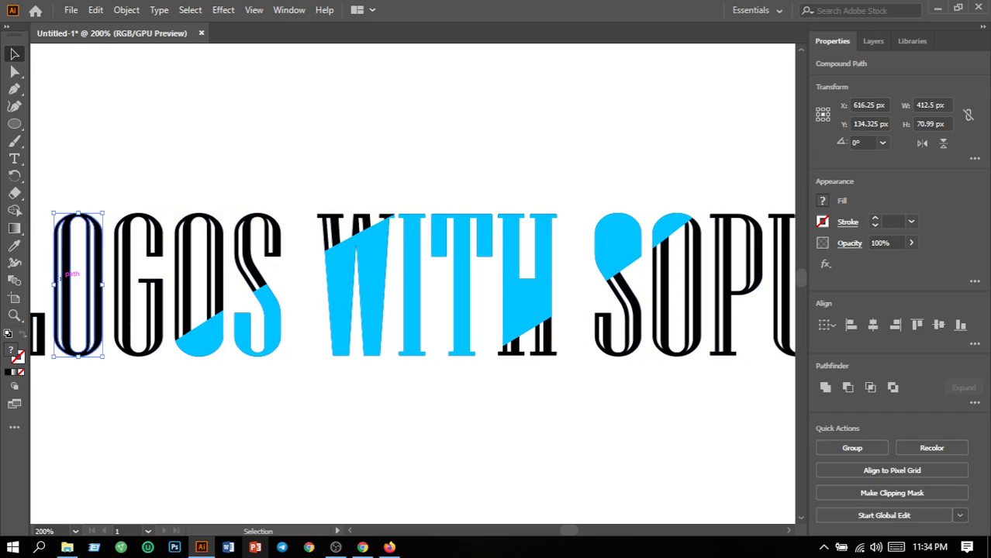
click(85, 163)
scroll(413, 283, up, 1)
drag(76, 165, 748, 469)
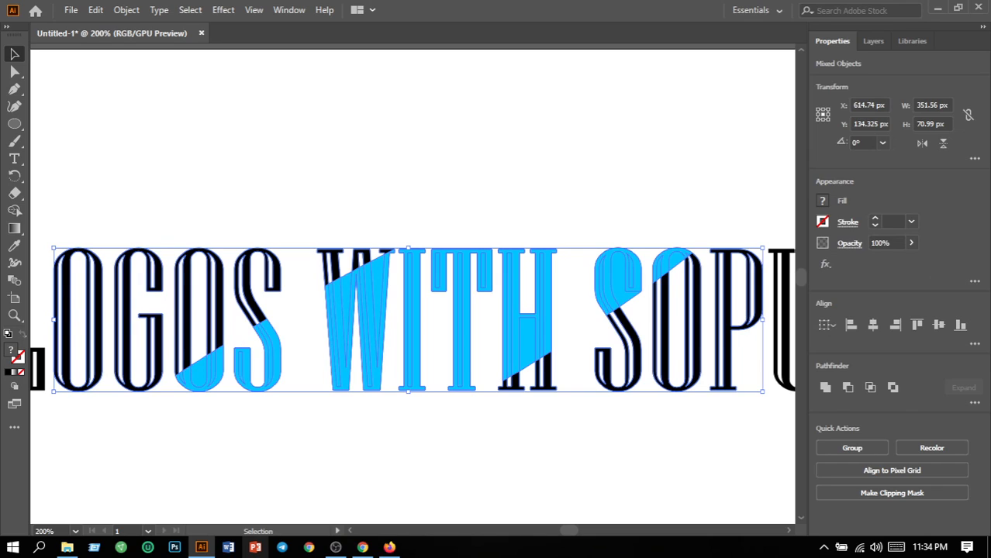
key(shift+m)
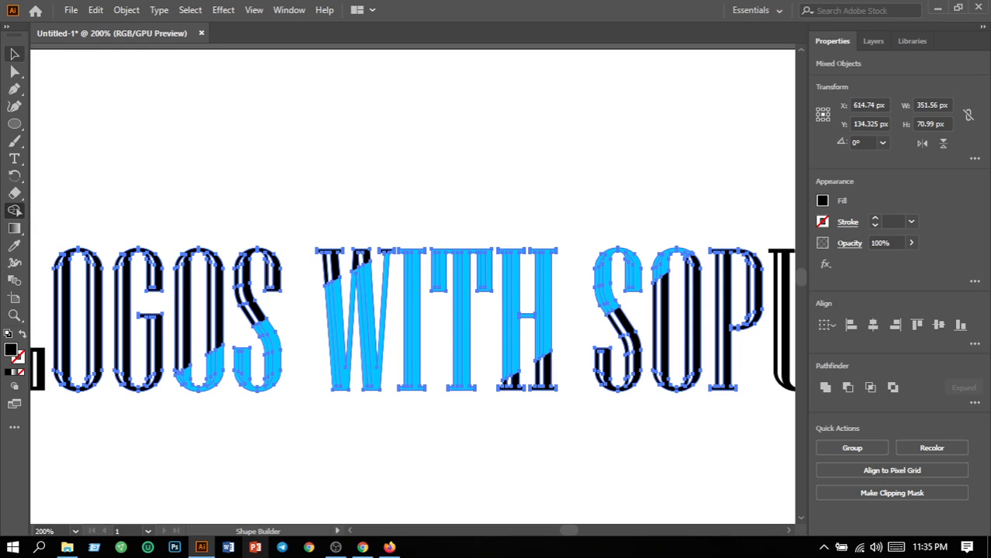
click(15, 54)
click(256, 159)
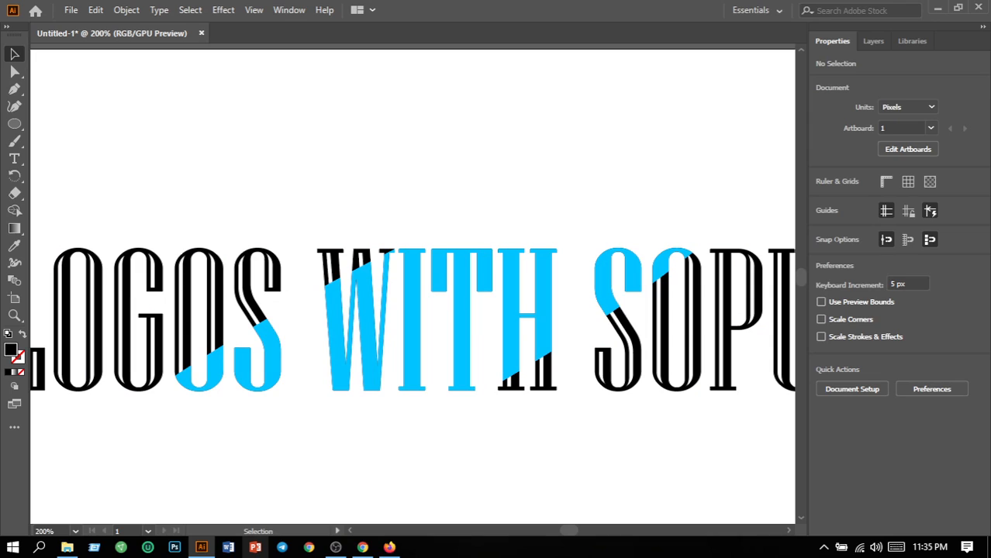
Step: Examine the whole two-tone lettering on the artboard at several magnifications
key(ctrl+minus)
key(ctrl+minus)
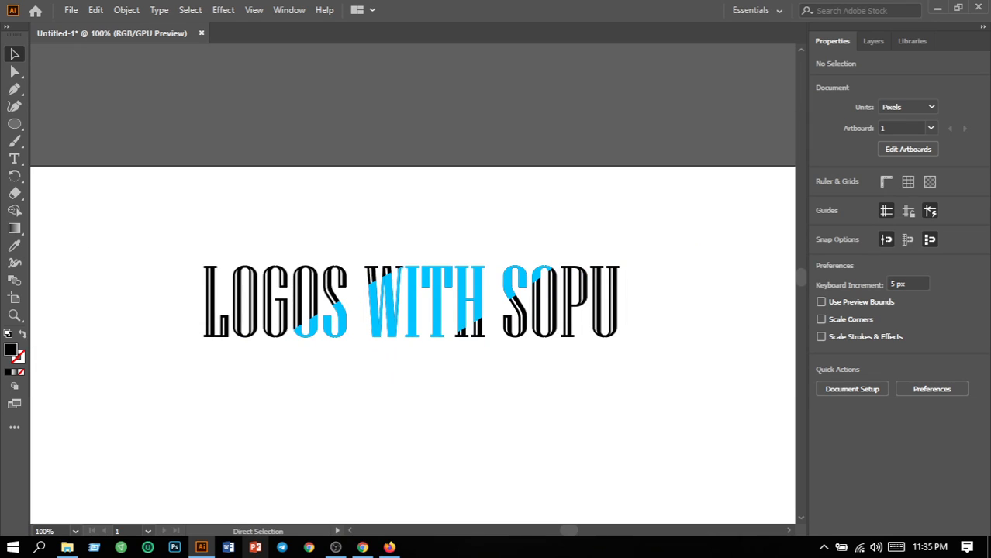
key(ctrl+minus)
key(ctrl+minus)
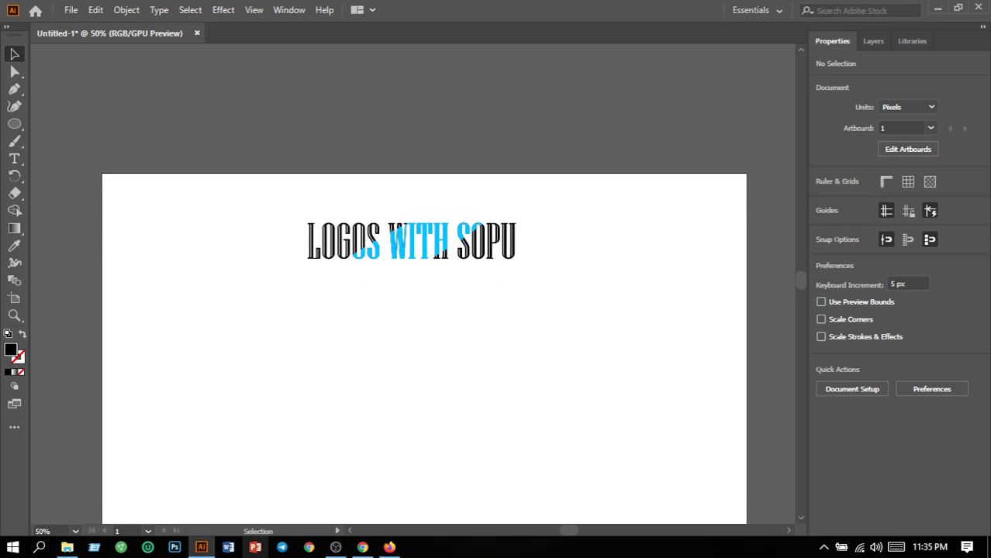
scroll(423, 310, down, 2)
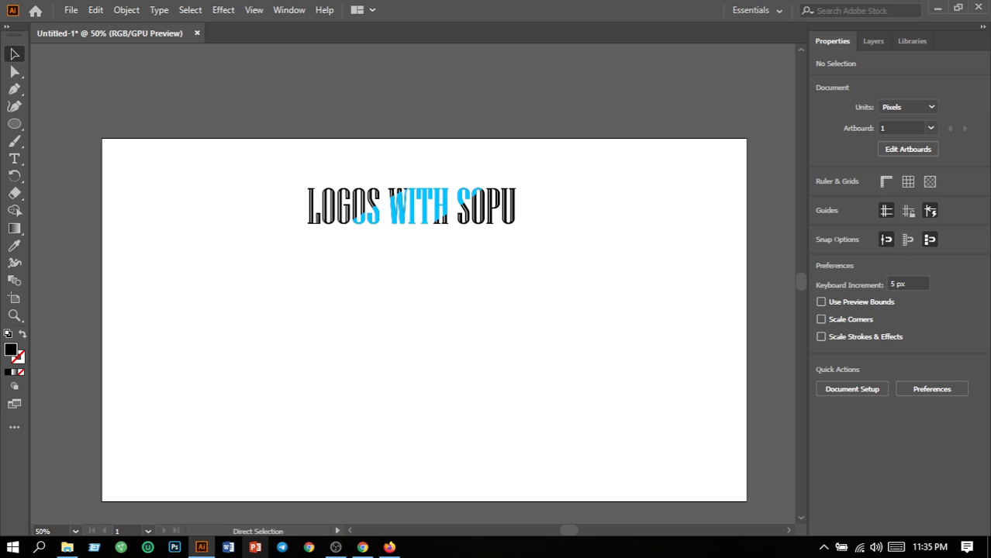
key(ctrl+plus)
scroll(412, 302, up, 2)
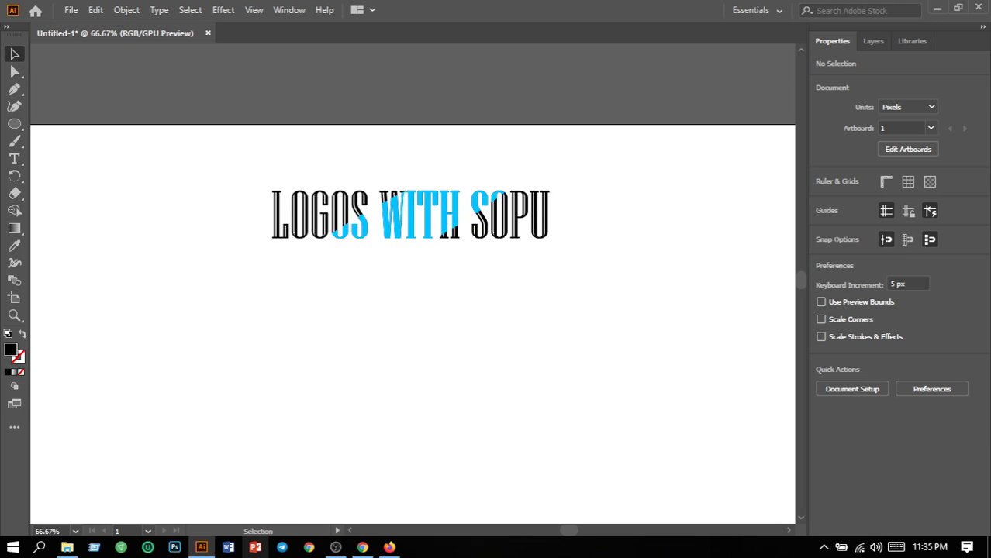
scroll(411, 302, down, 2)
scroll(411, 303, down, 2)
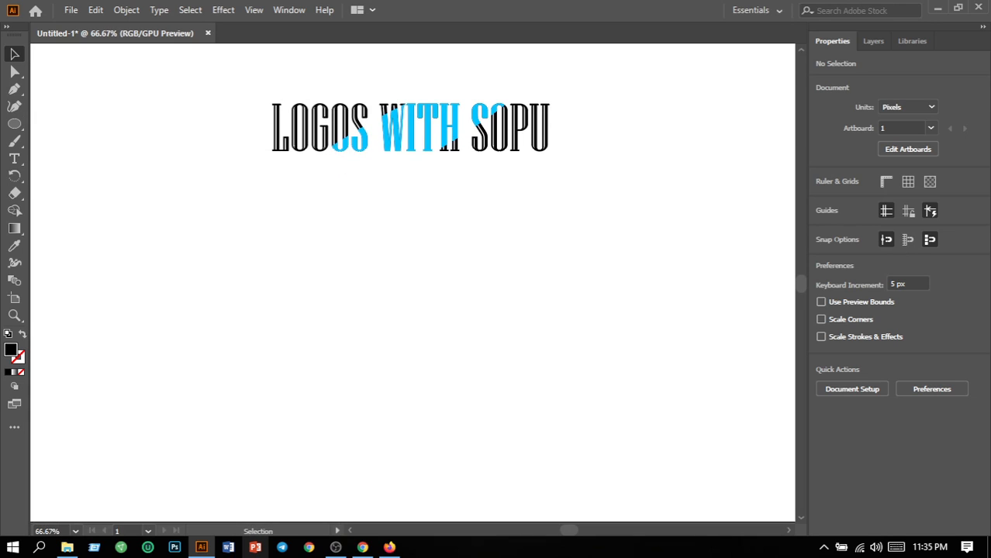
scroll(411, 302, up, 1)
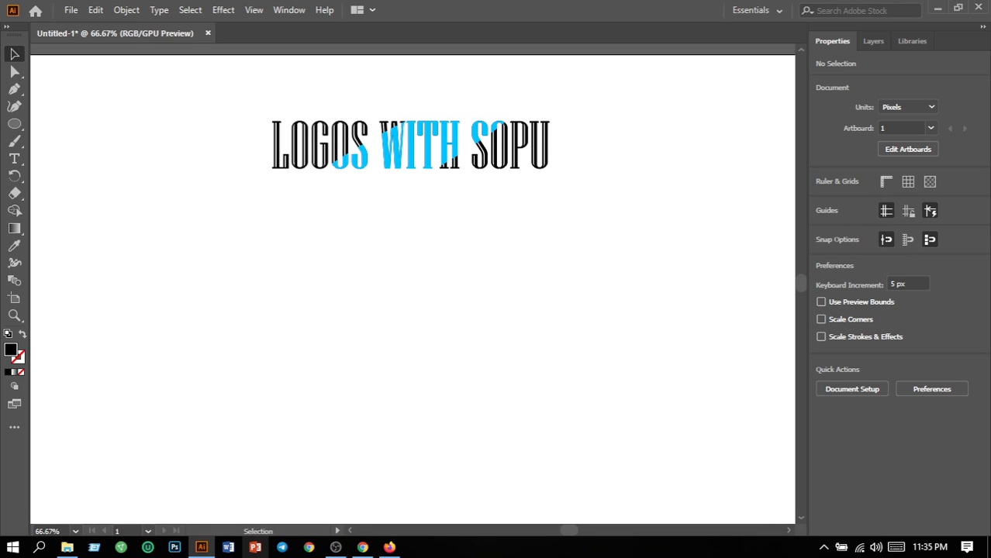
key(ctrl+minus)
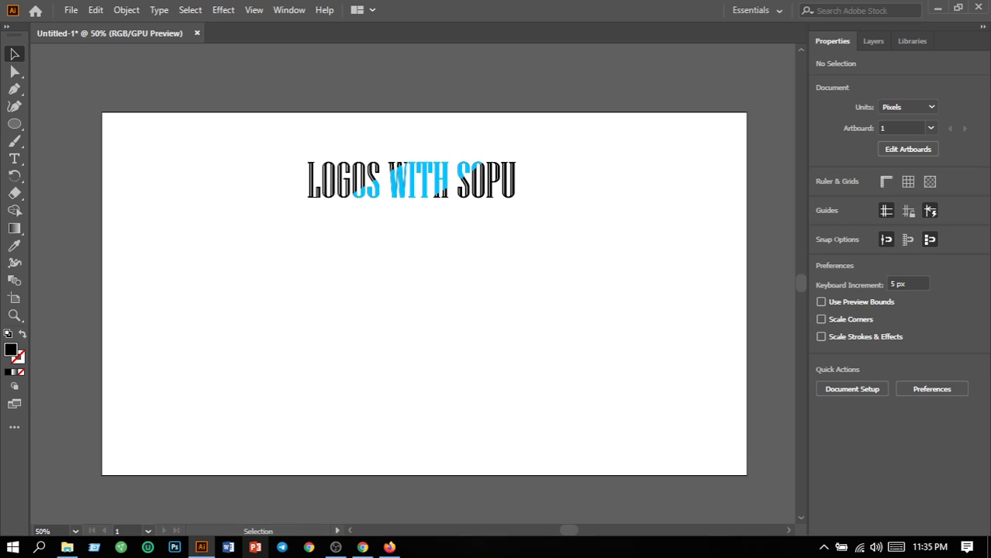
Step: Move the whole LOGOS WITH SOPU lettering about 39 px down and group all its pieces into one object
drag(239, 153, 541, 292)
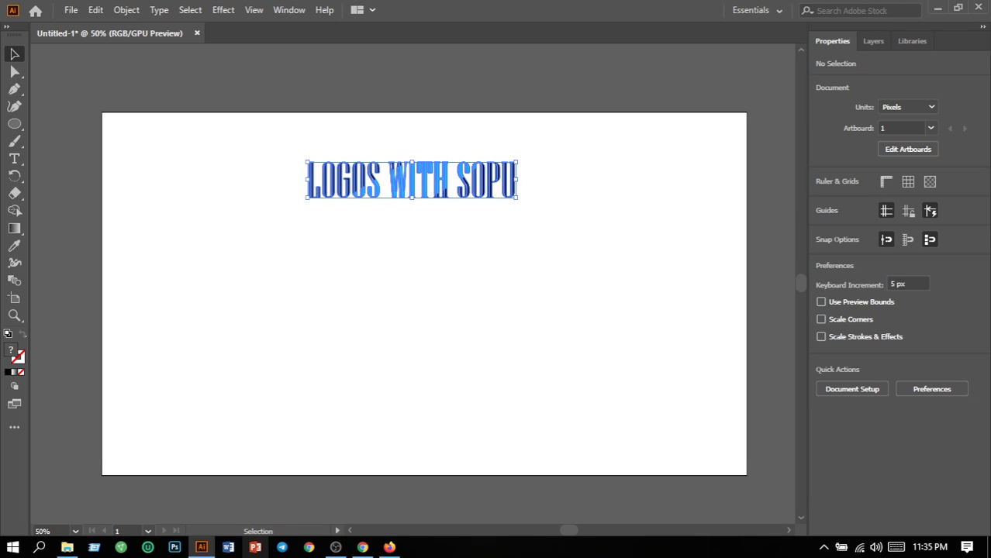
drag(496, 179, 495, 203)
click(530, 280)
drag(228, 122, 564, 267)
click(127, 10)
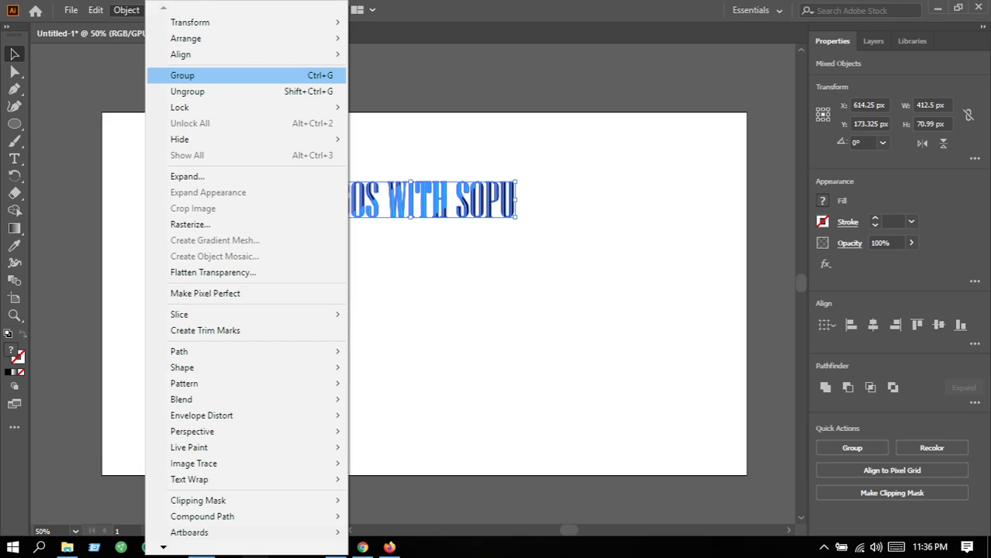
click(182, 76)
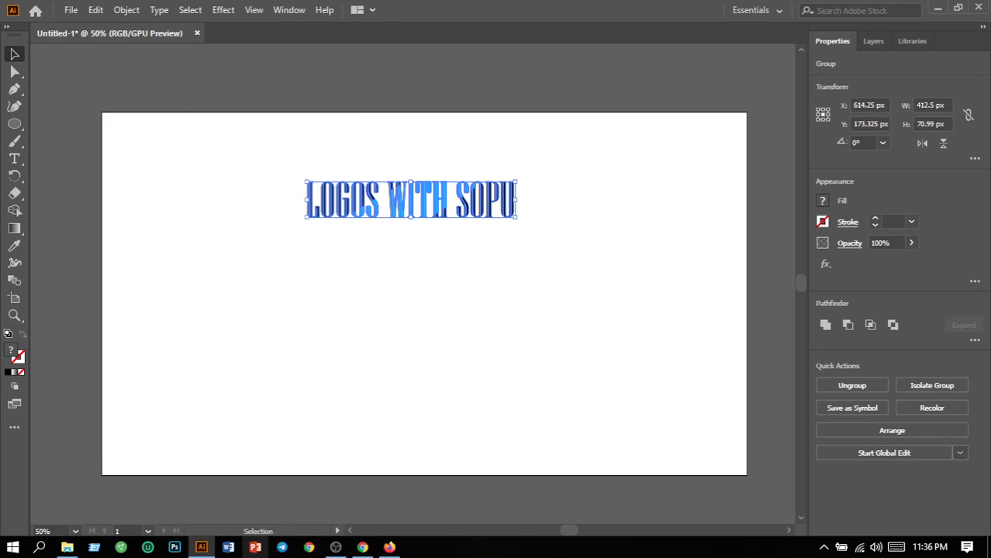
Step: Try moving the grouped lettering as a single unit, and undo the move
key(ctrl+shift+a)
drag(487, 204, 464, 212)
key(ctrl+z)
key(ctrl+shift+a)
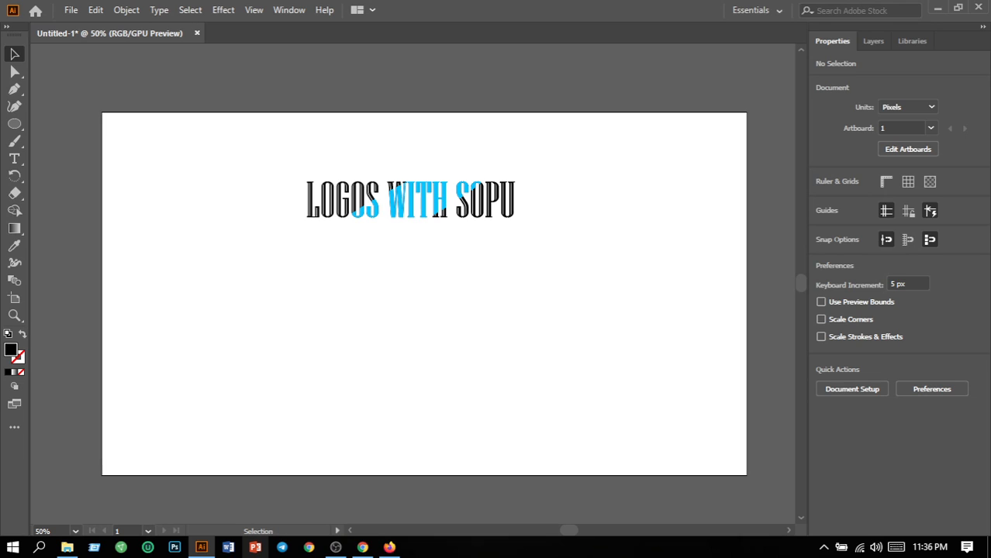
Step: Add a point text reading TOPIC in 100 pt Niagara Engraved just below the lettering
click(14, 158)
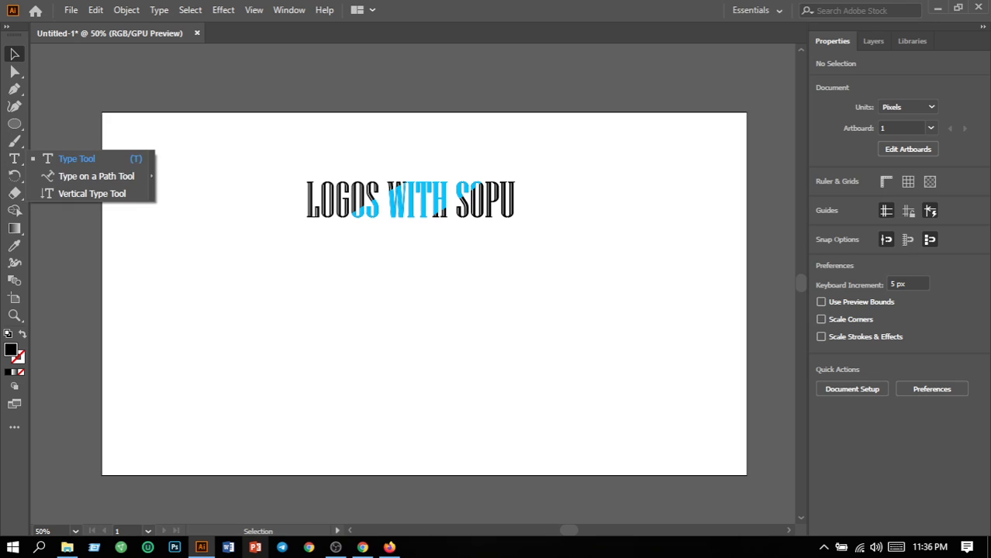
click(76, 158)
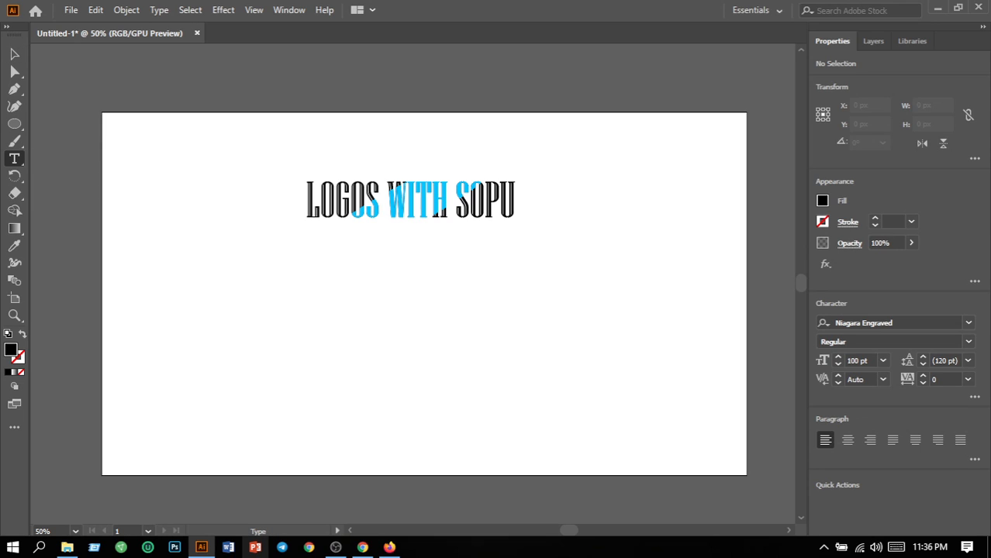
click(362, 248)
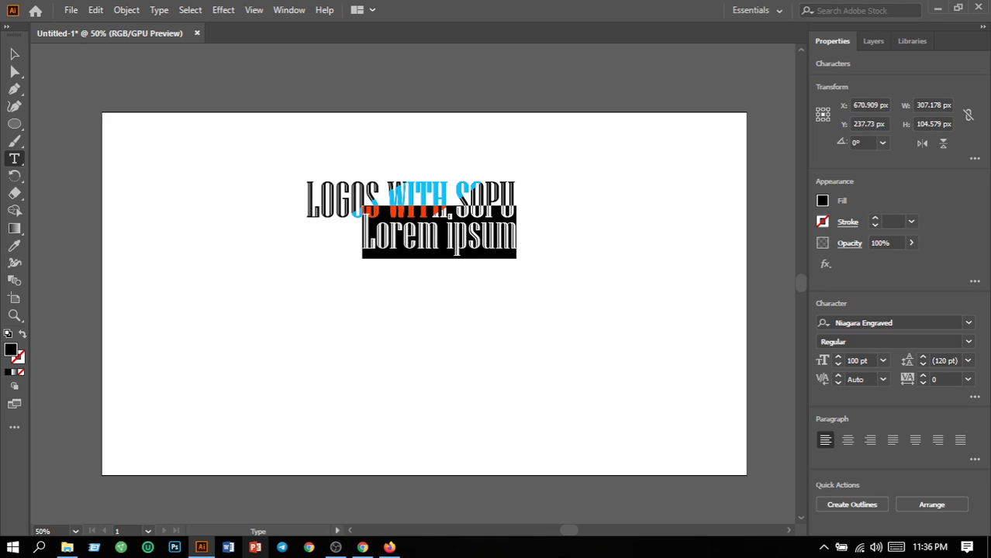
key(BackSpace)
text(t)
key(BackSpace)
text(T)
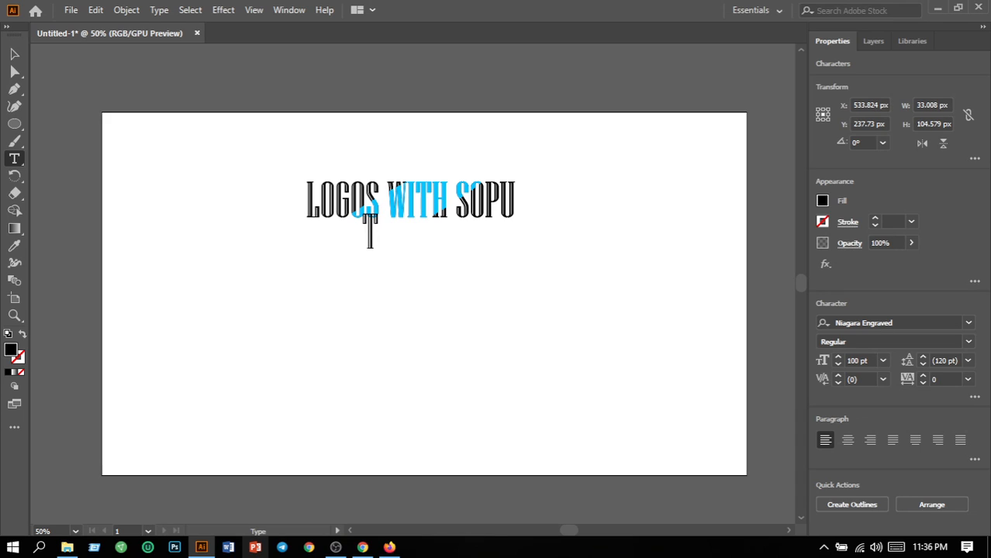
text(OPIC)
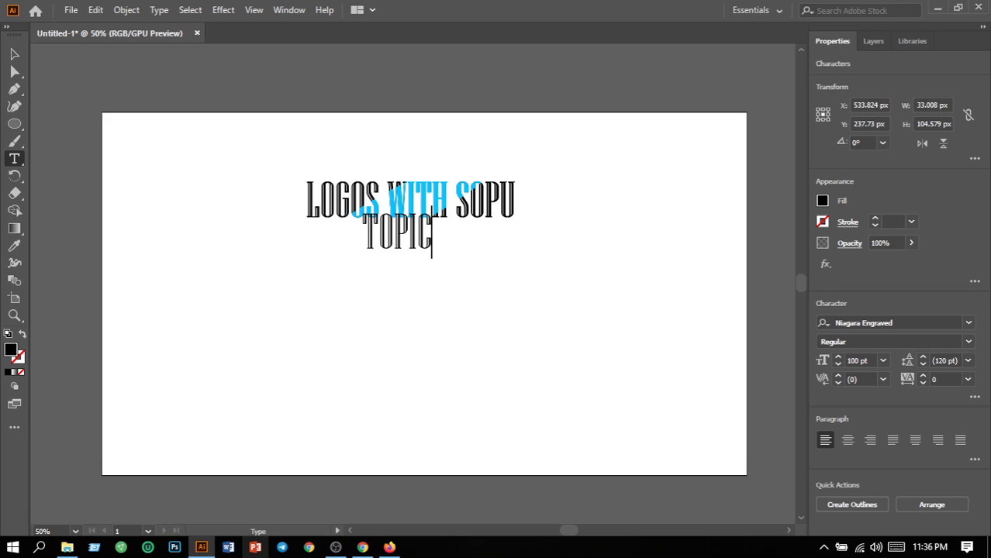
Step: Reduce the font size of the whole TOPIC text to 72 pt
key(shift+Left)
key(shift+Left)
key(shift+Left)
key(shift+Left)
key(shift+Left)
click(882, 361)
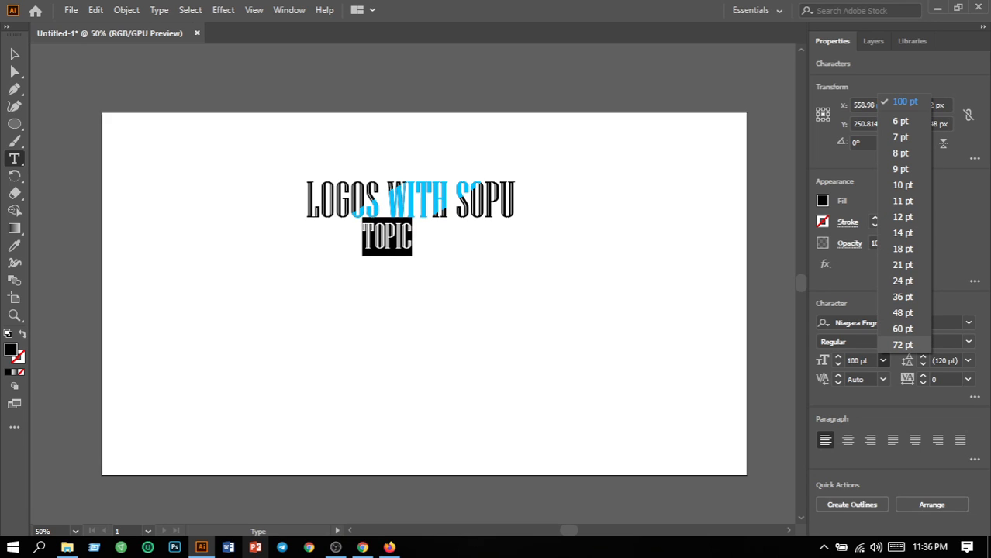
click(903, 344)
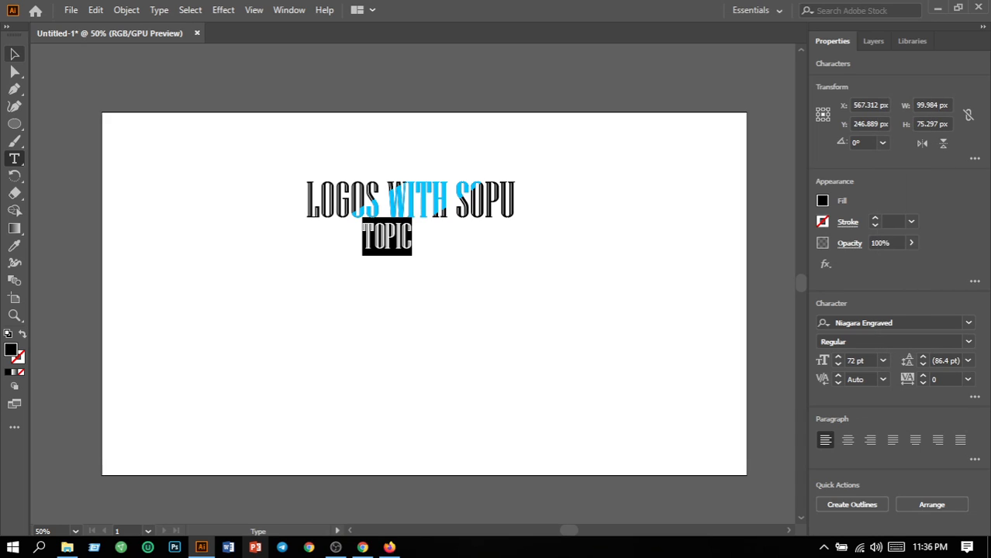
click(14, 55)
key(ctrl+shift+a)
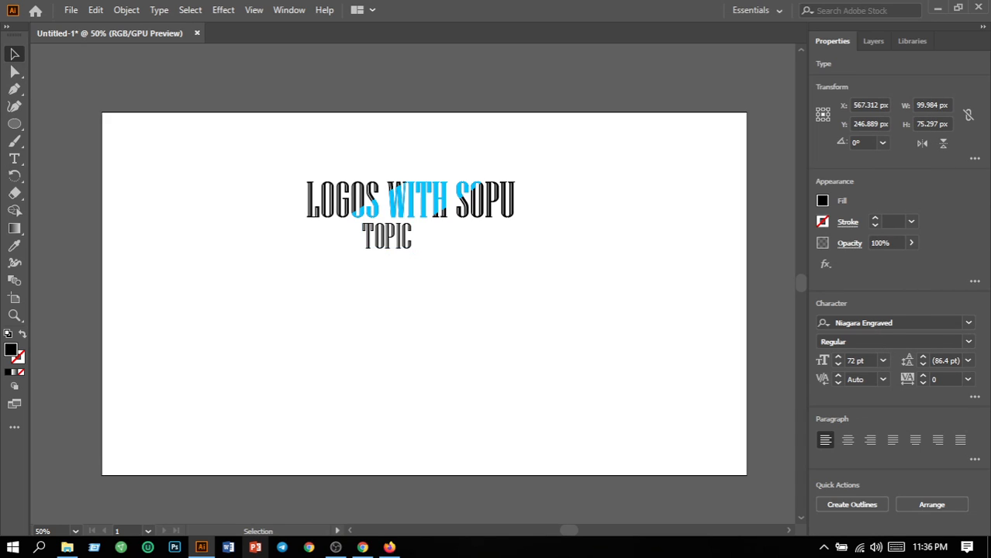
Step: Position the TOPIC text just below the middle of the lettering, at about X 606 px and Y 269 px
drag(406, 239, 424, 260)
key(ctrl+shift+a)
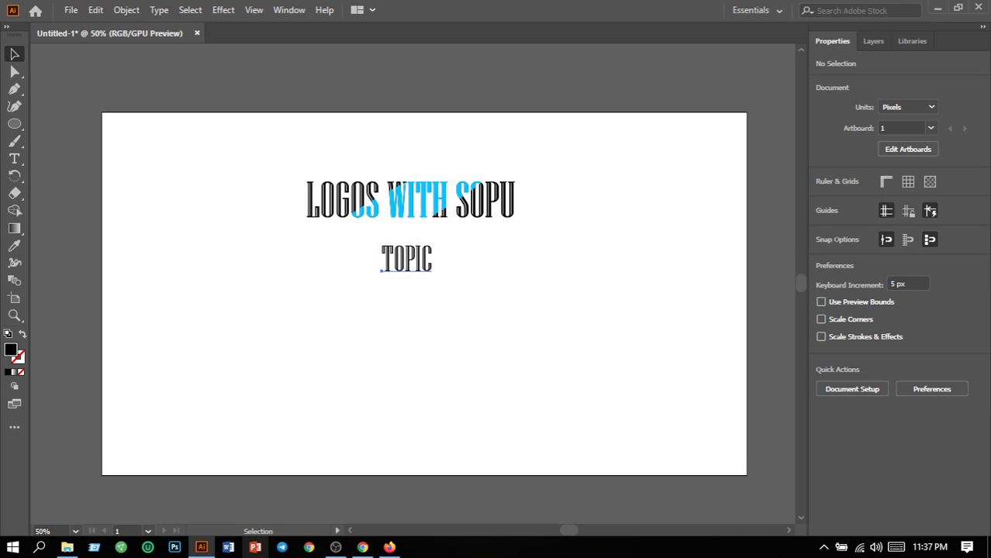
click(407, 260)
drag(424, 262, 380, 261)
key(ctrl+shift+a)
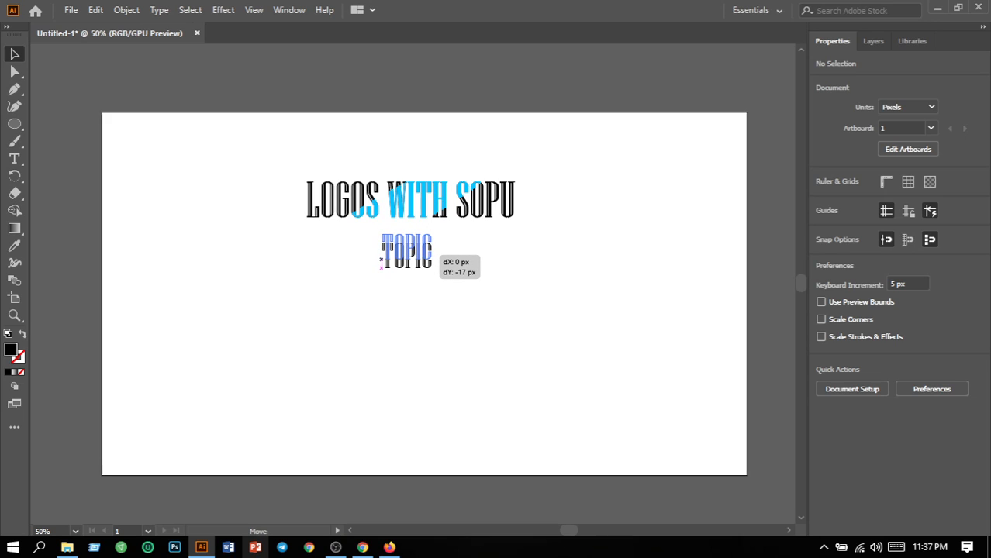
drag(381, 260, 380, 261)
key(ctrl+shift+a)
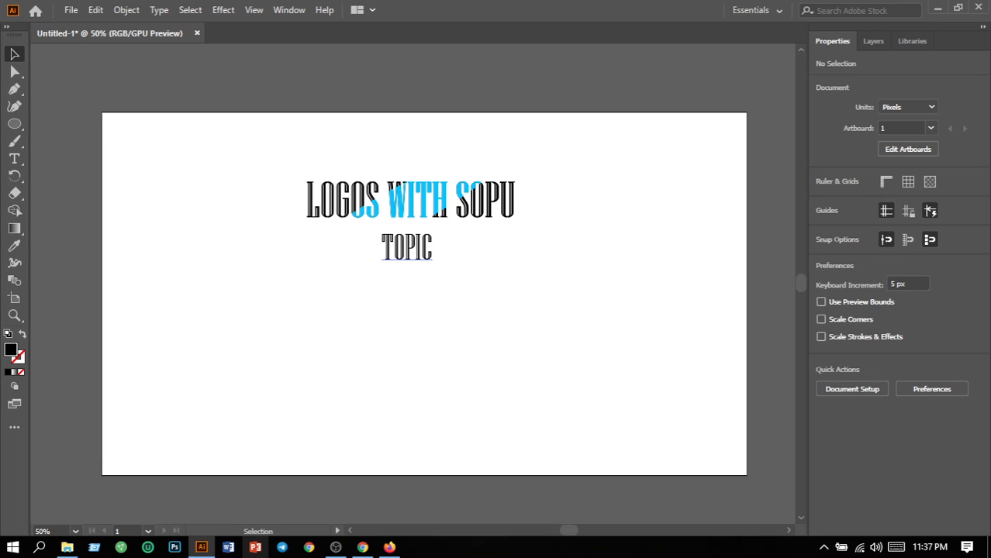
Step: Fill the TOPIC text with the bright orange colour FC4700
drag(360, 237, 465, 283)
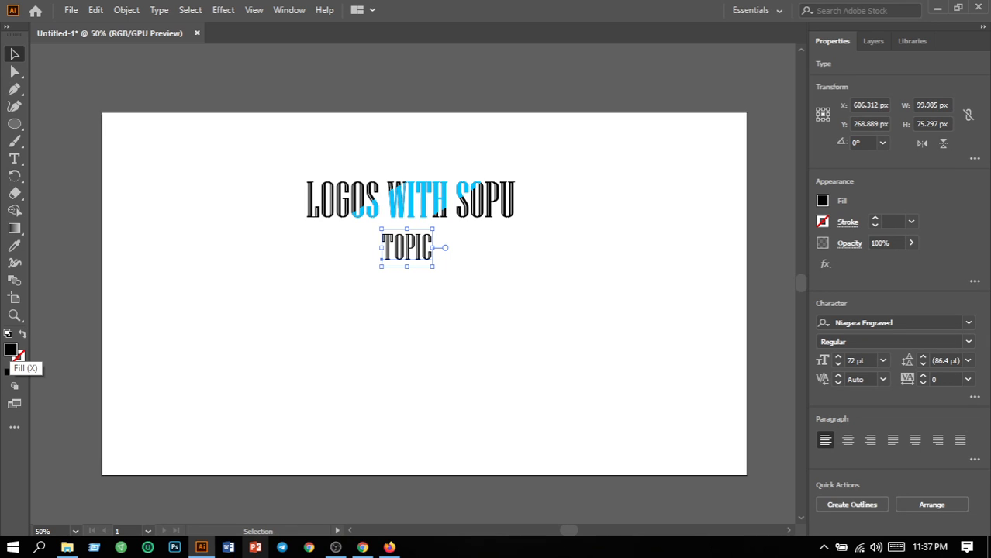
double_click(11, 350)
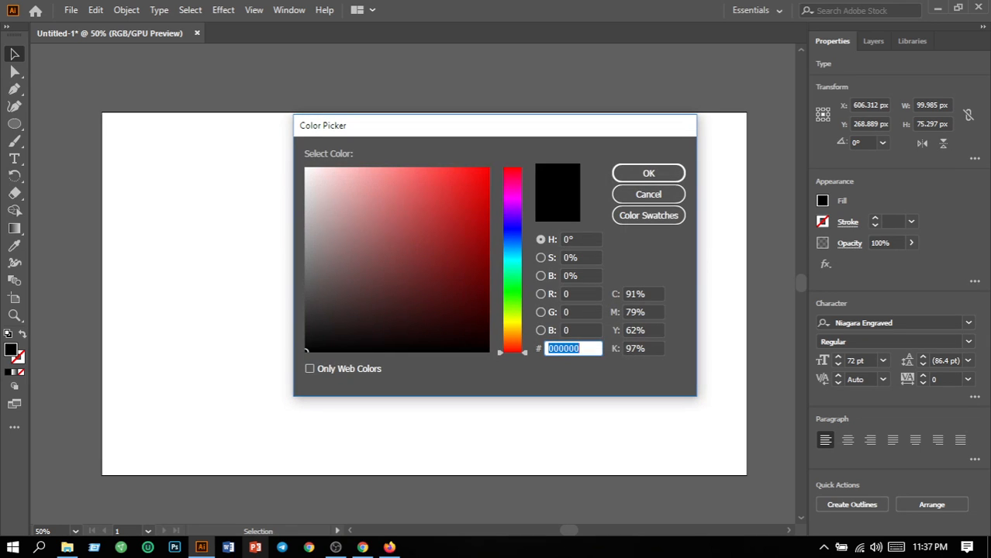
drag(512, 247, 512, 344)
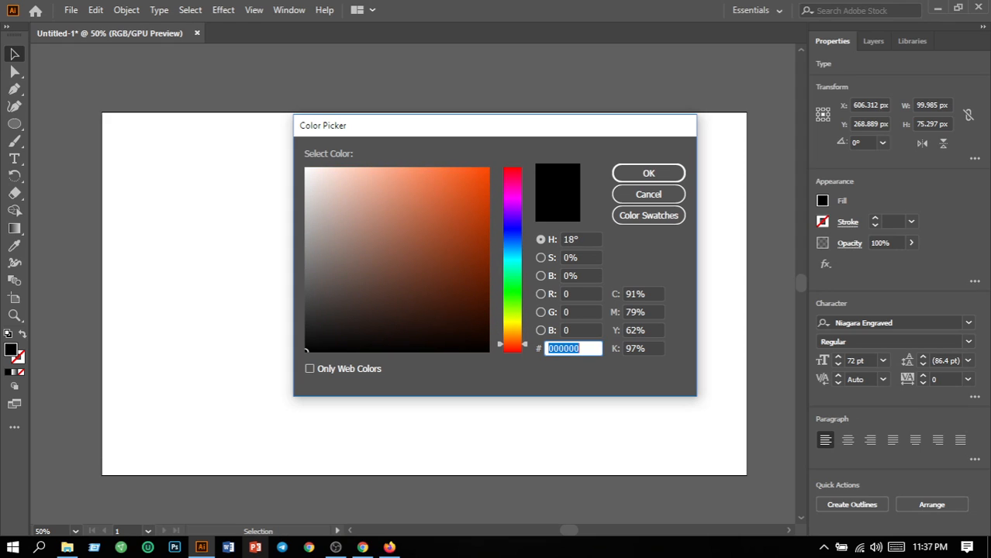
drag(479, 170, 487, 169)
click(648, 173)
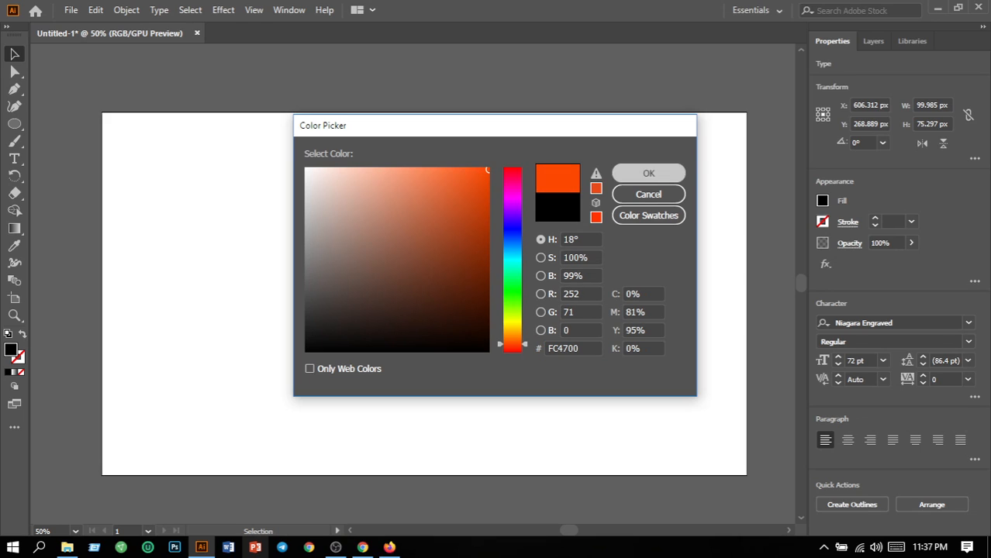
key(ctrl+shift+a)
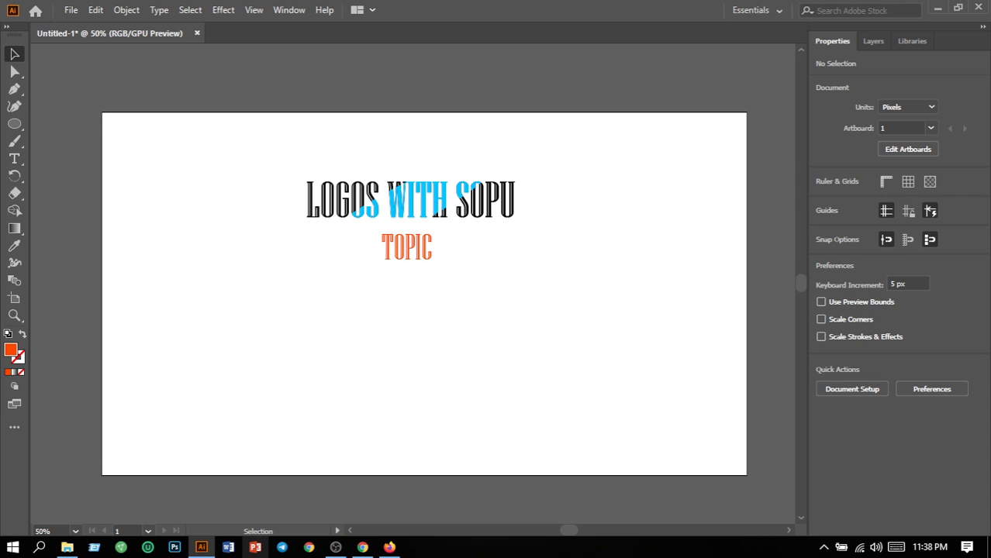
Step: Add a point text reading How To Create a Thumbnel in 72 pt Niagara Engraved below the TOPIC line
click(15, 159)
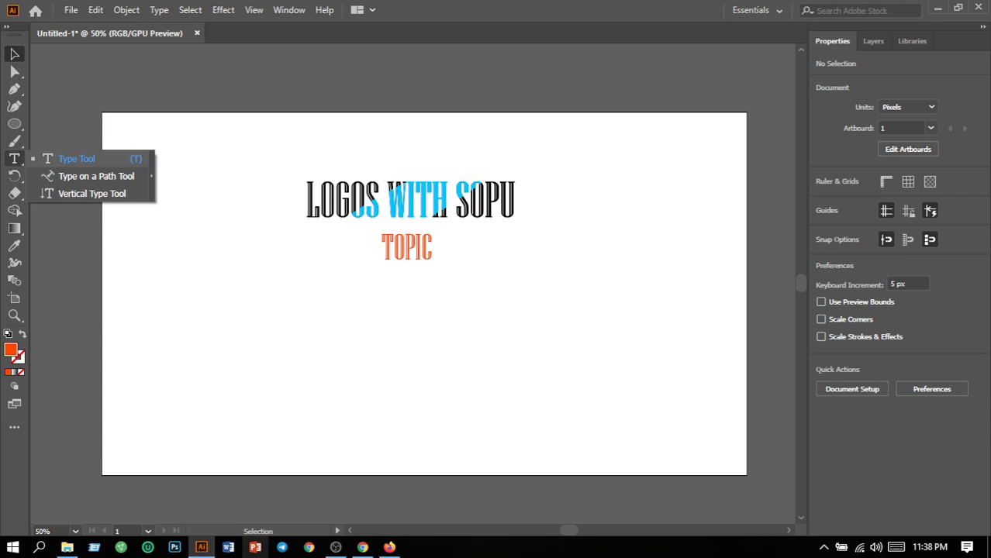
click(76, 159)
click(299, 298)
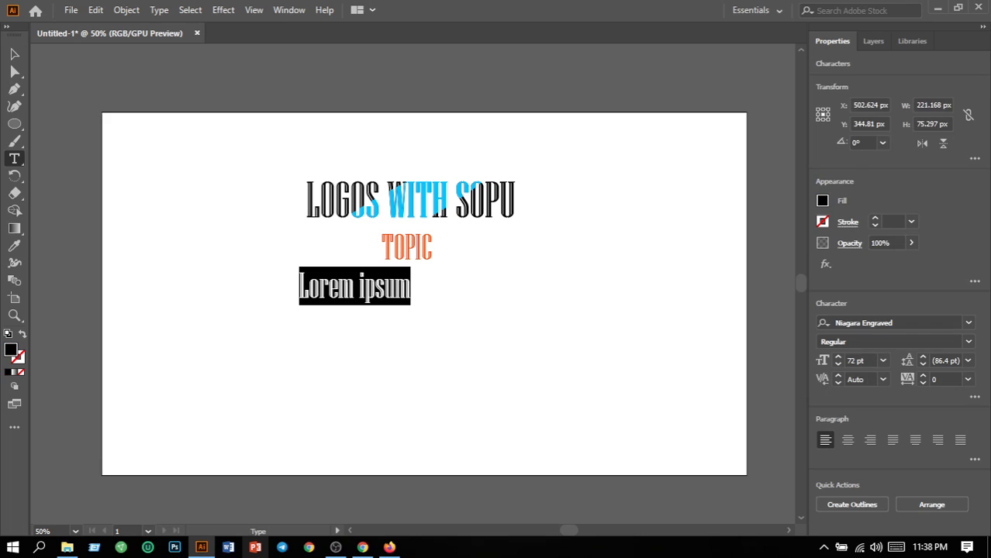
text(h)
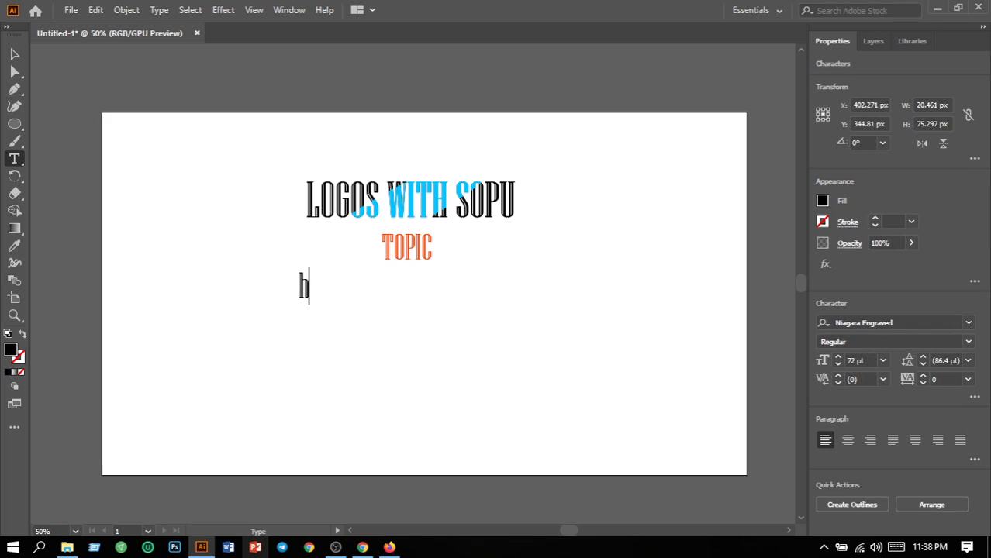
key(BackSpace)
text(How To Cre)
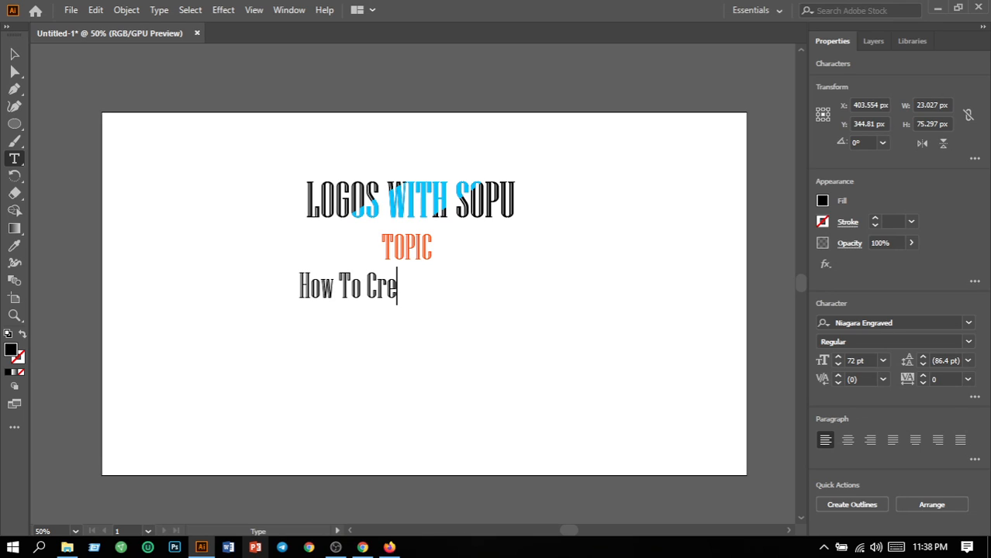
text(ate)
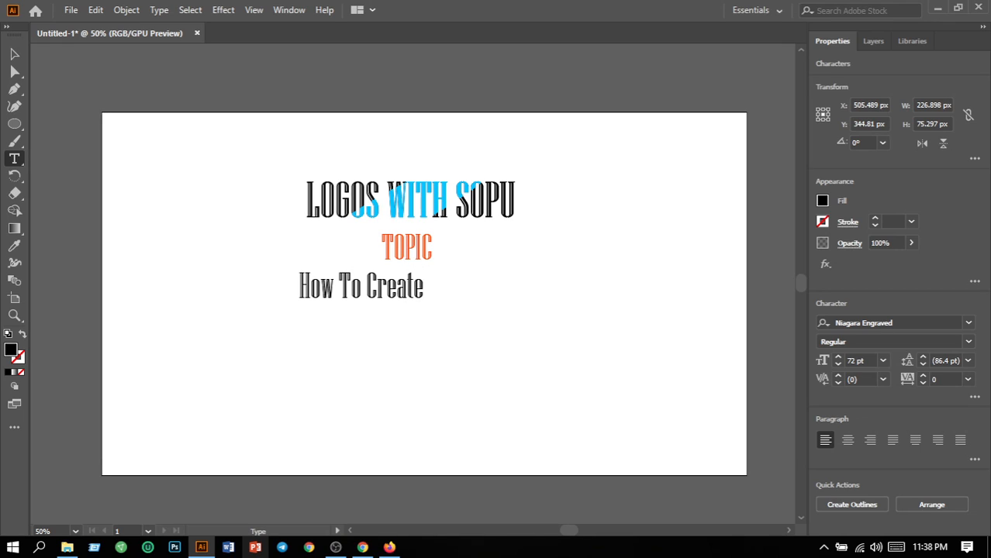
text( a Thu)
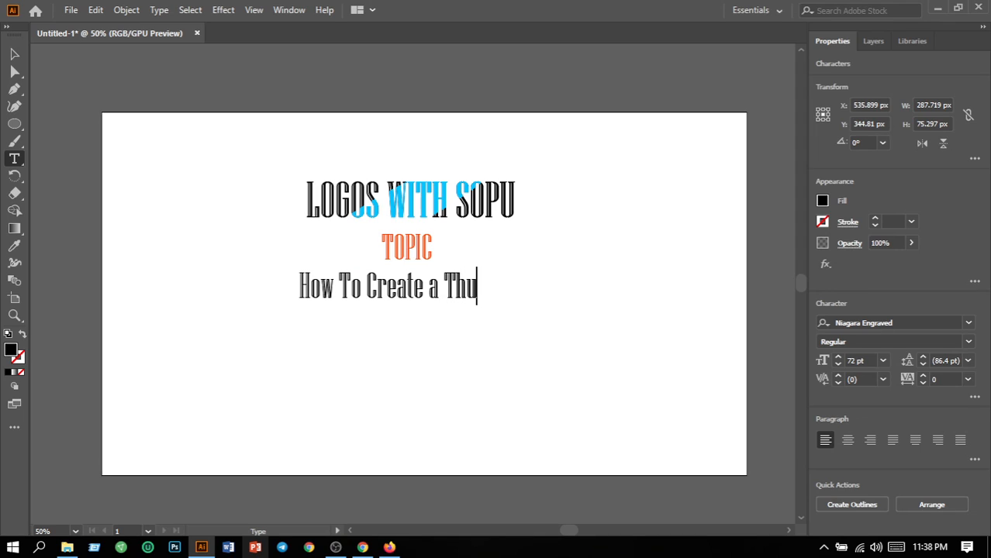
text(mbnel)
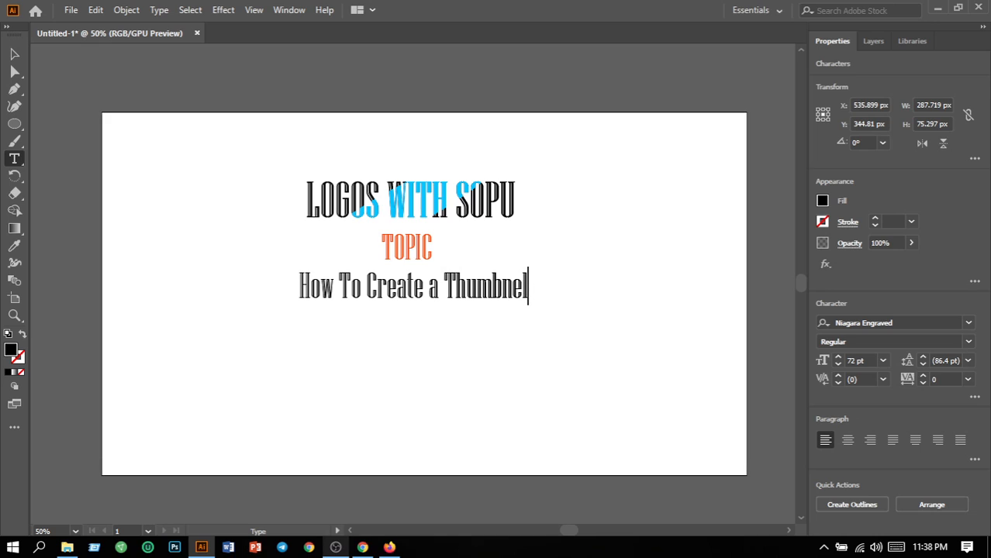
mouse_move(362, 547)
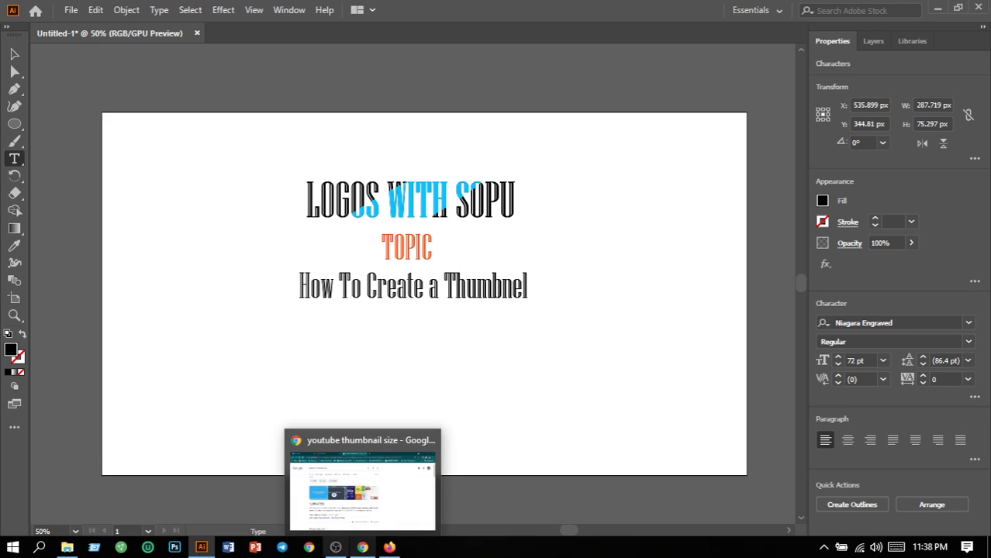
click(336, 548)
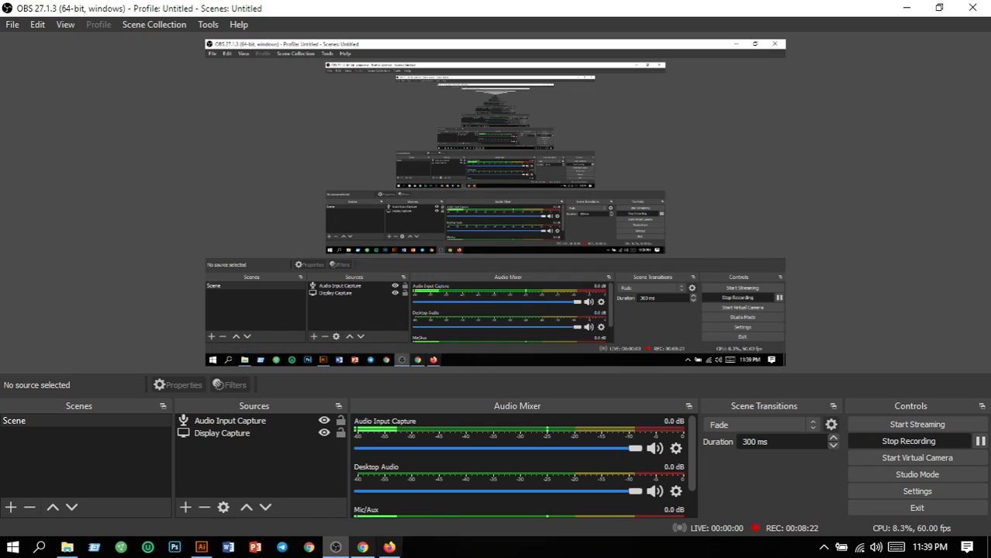
click(201, 547)
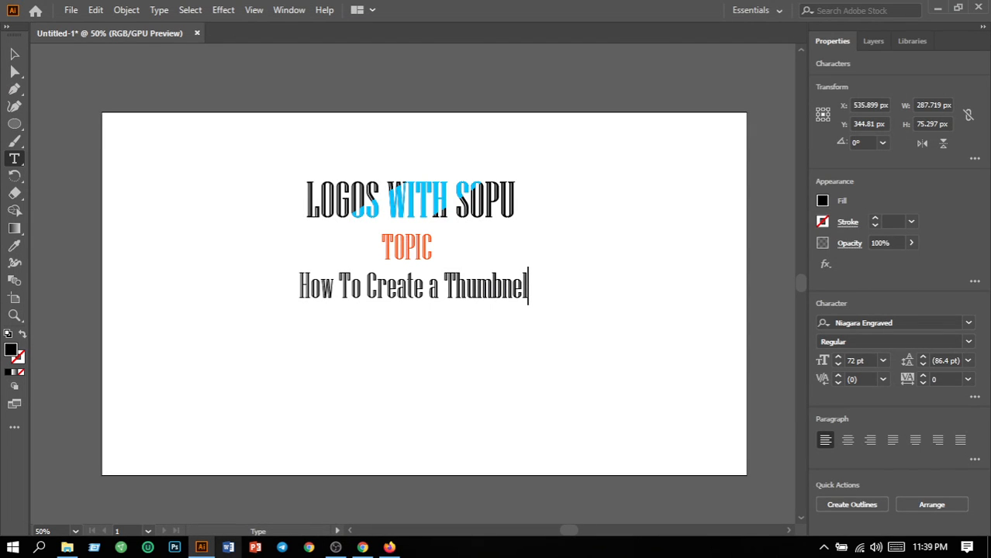
Step: Correct the last word of the new text line to Thumbnails
key(BackSpace)
key(BackSpace)
text(ails)
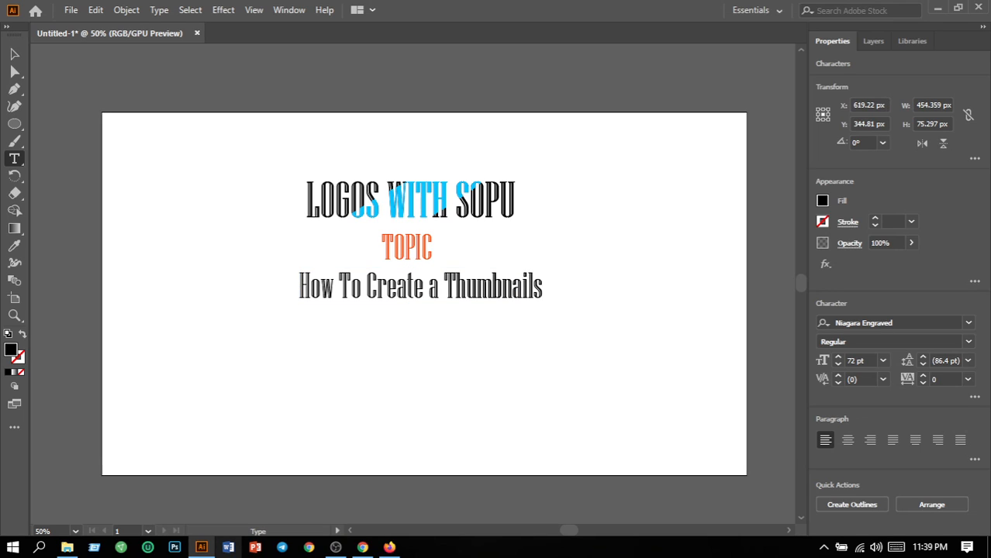
mouse_move(362, 547)
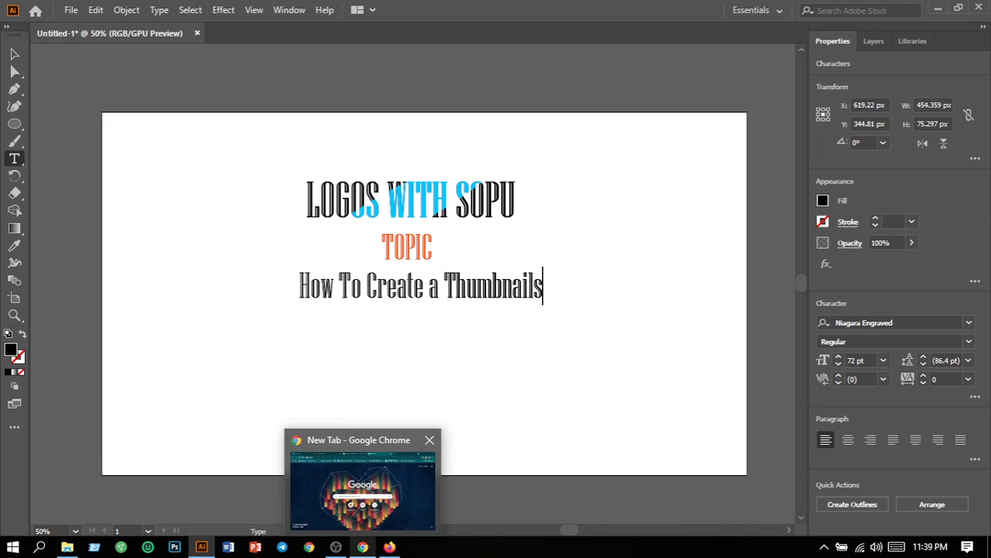
click(362, 490)
click(201, 548)
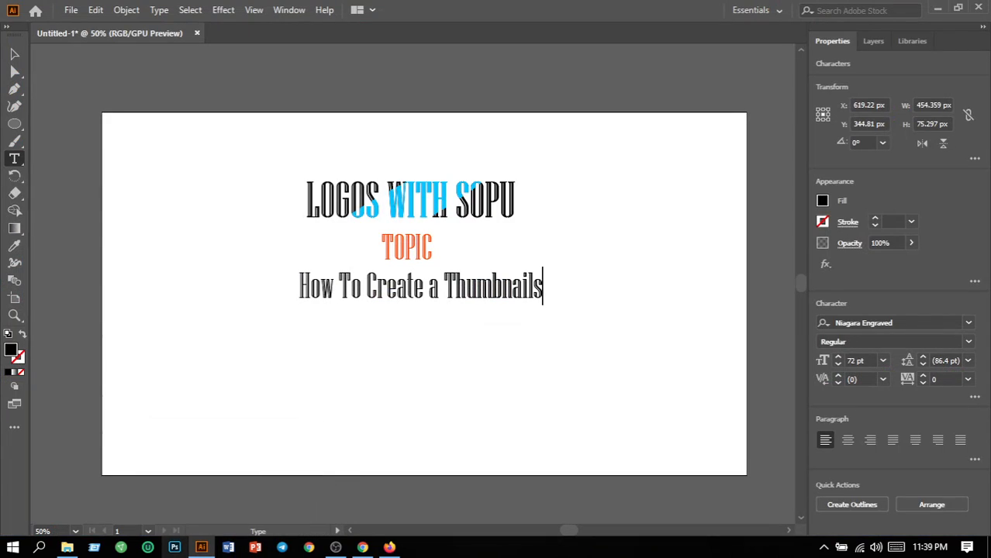
Step: Change the font of the whole How To Create a Thumbnails line to Roboto Regular
key(shift+Left)
key(shift+Left)
key(shift+Left)
key(shift+Left)
key(shift+Left)
key(shift+Left)
key(shift+Left)
key(shift+Left)
key(shift+Left)
key(shift+Left)
key(shift+Left)
key(shift+Left)
key(shift+Left)
key(shift+Left)
key(shift+Left)
key(shift+Left)
key(shift+Left)
key(shift+Left)
key(shift+Left)
key(shift+Left)
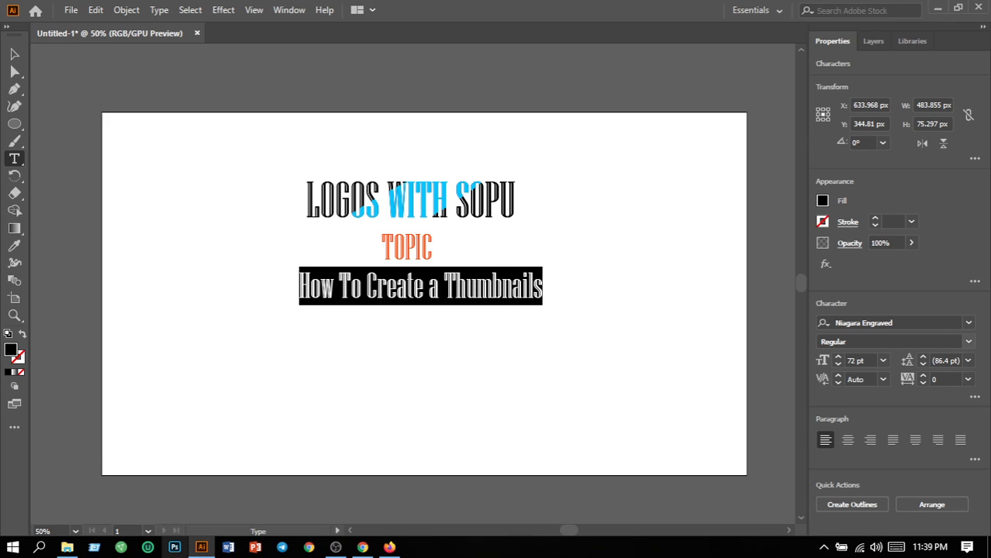
click(907, 323)
click(968, 322)
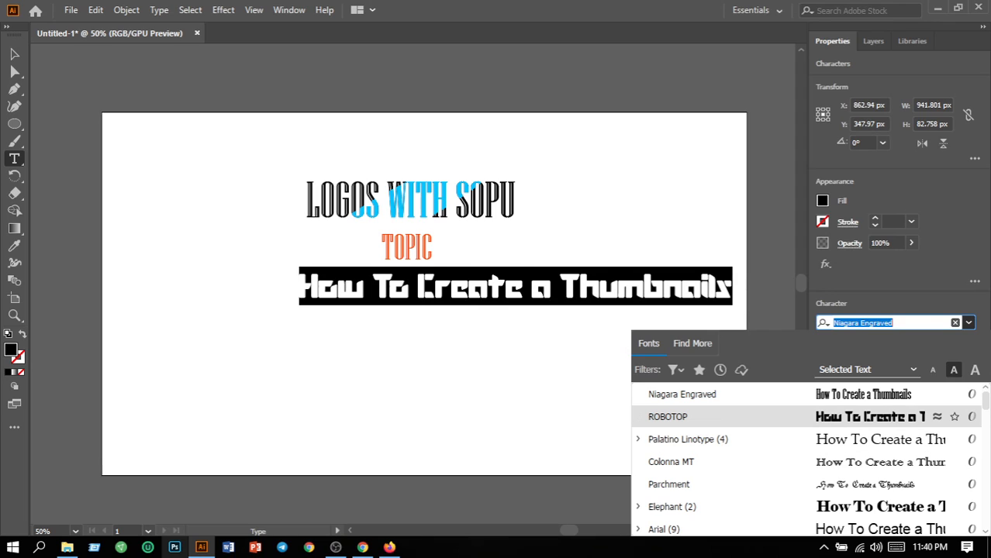
scroll(806, 458, down, 3)
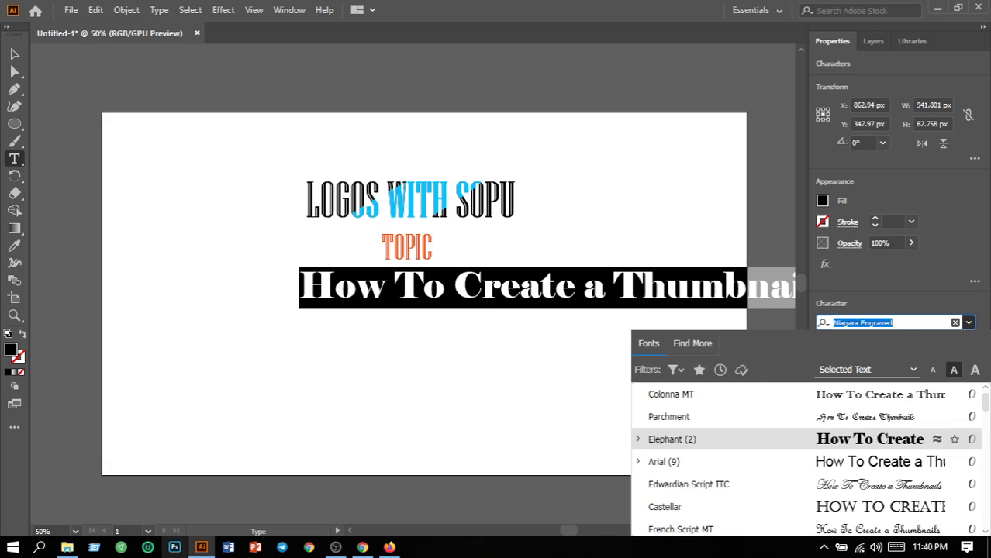
scroll(806, 457, down, 10)
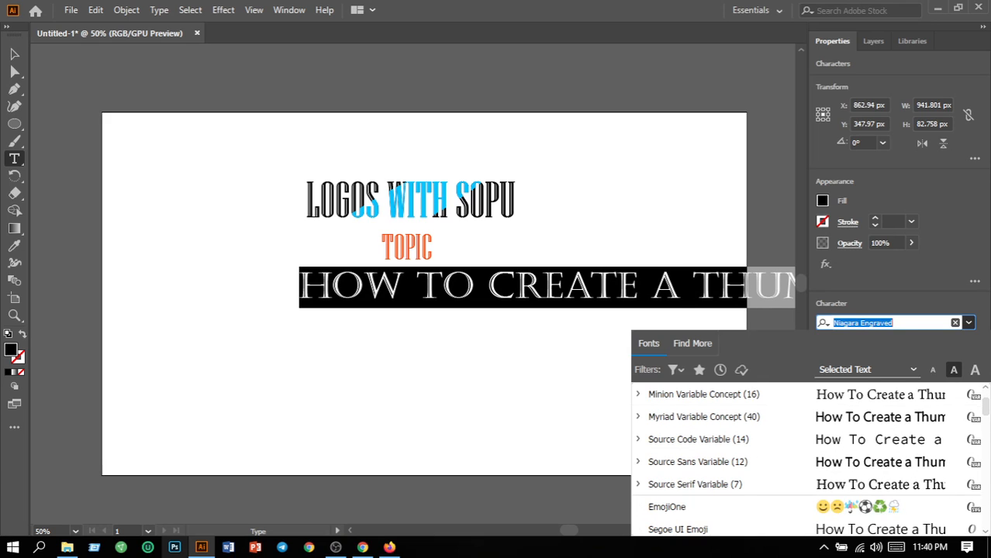
scroll(806, 457, up, 3)
scroll(807, 457, up, 3)
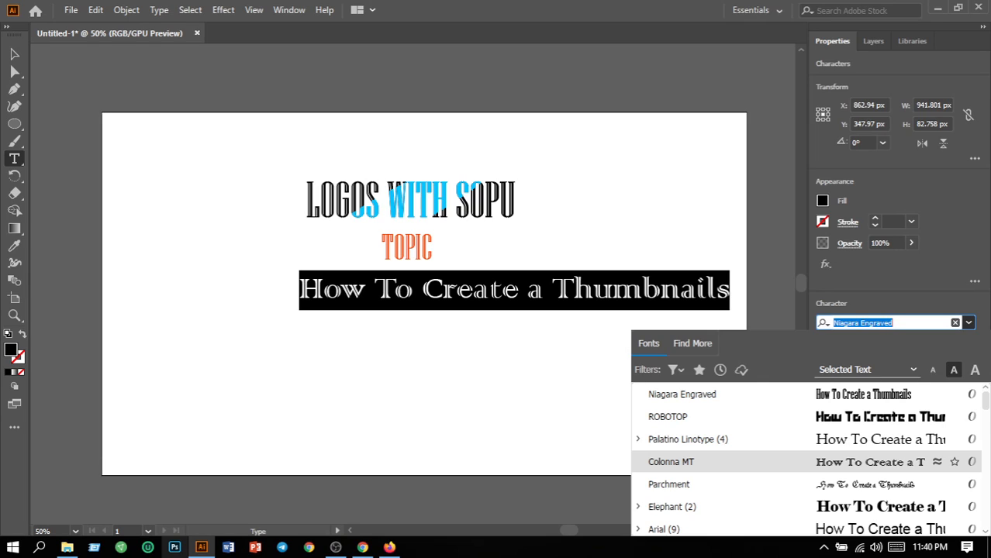
scroll(728, 465, down, 10)
scroll(728, 465, down, 15)
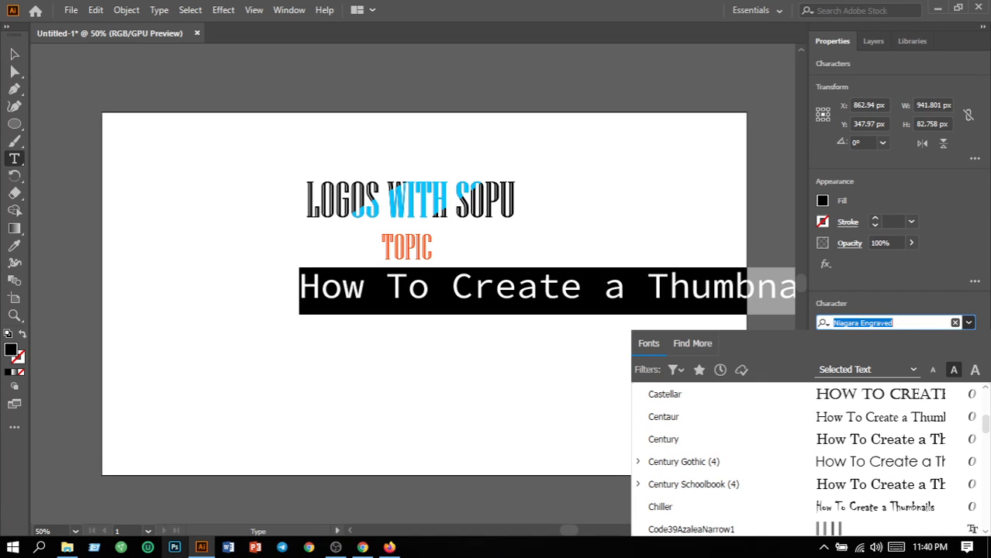
text(rob)
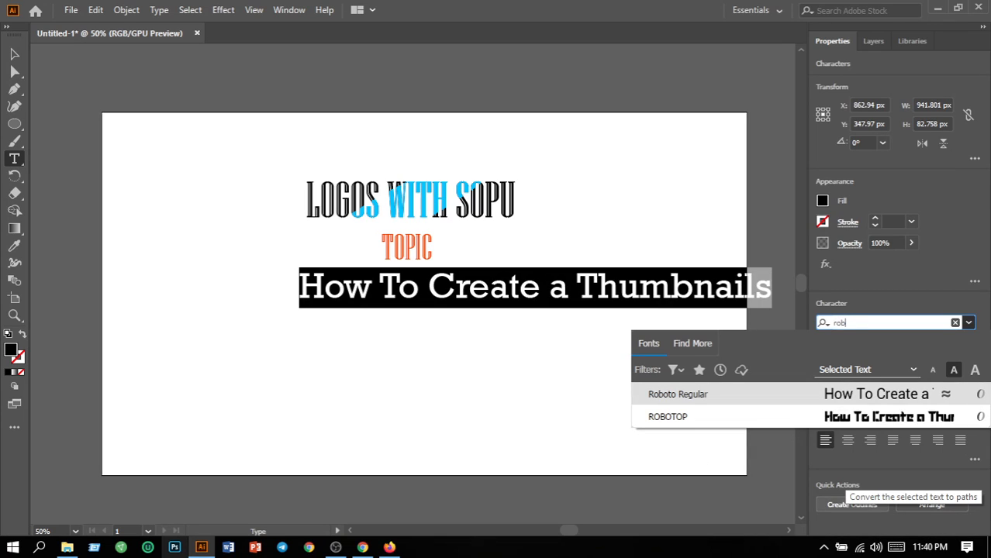
key(Return)
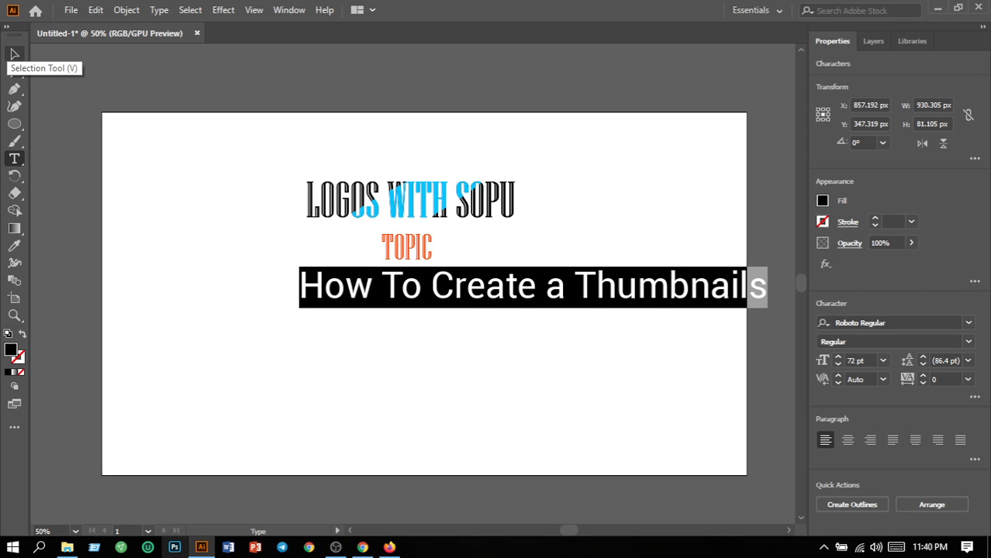
Step: Center the How To Create a Thumbnails line below TOPIC, at about X 638 px and Y 357 px
click(13, 55)
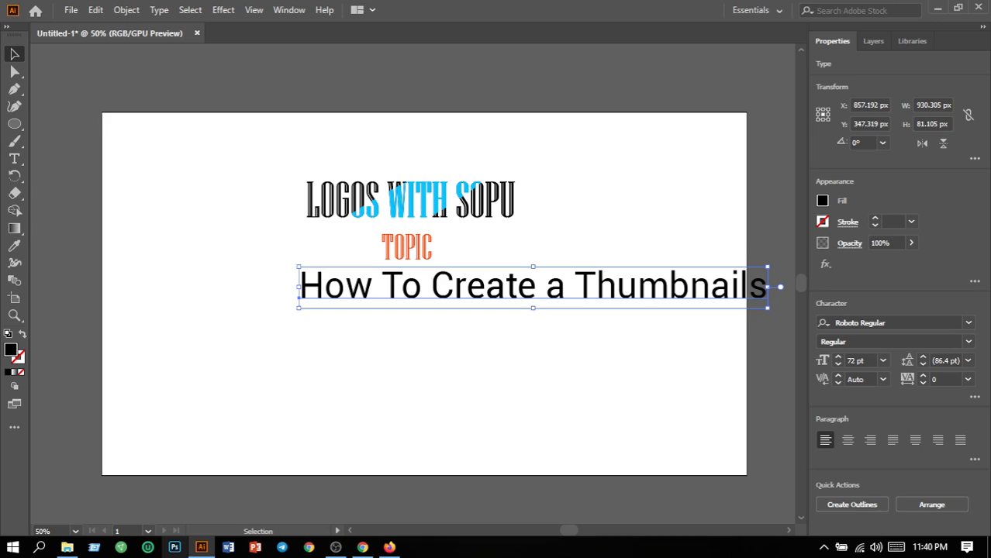
drag(515, 289, 404, 295)
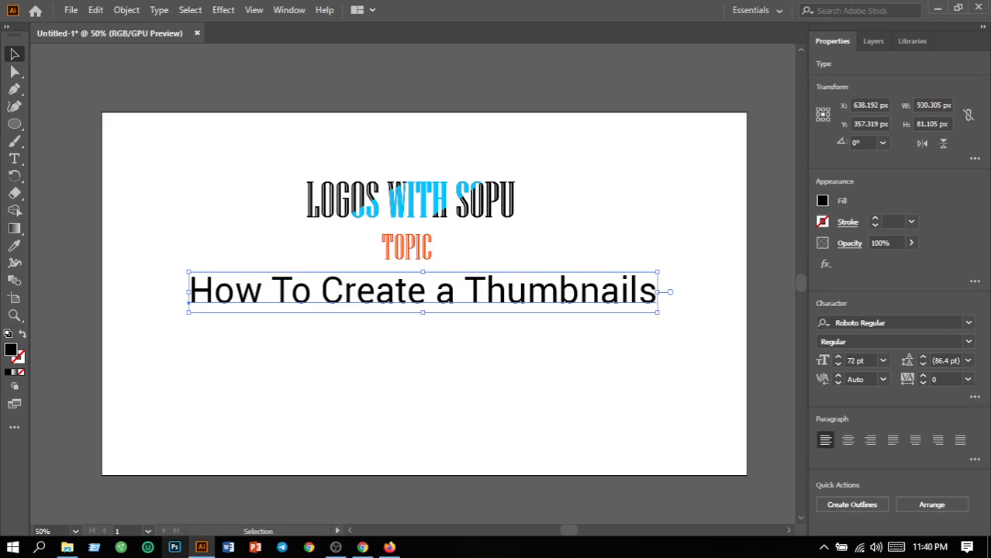
click(434, 372)
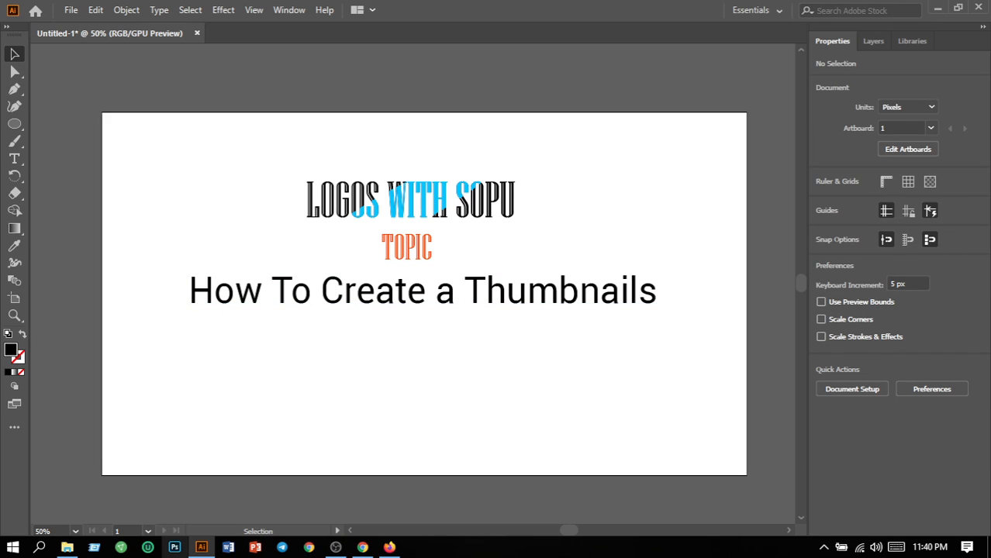
Step: Fill the How To Create a Thumbnails text with the dark blue colour 080160
click(422, 293)
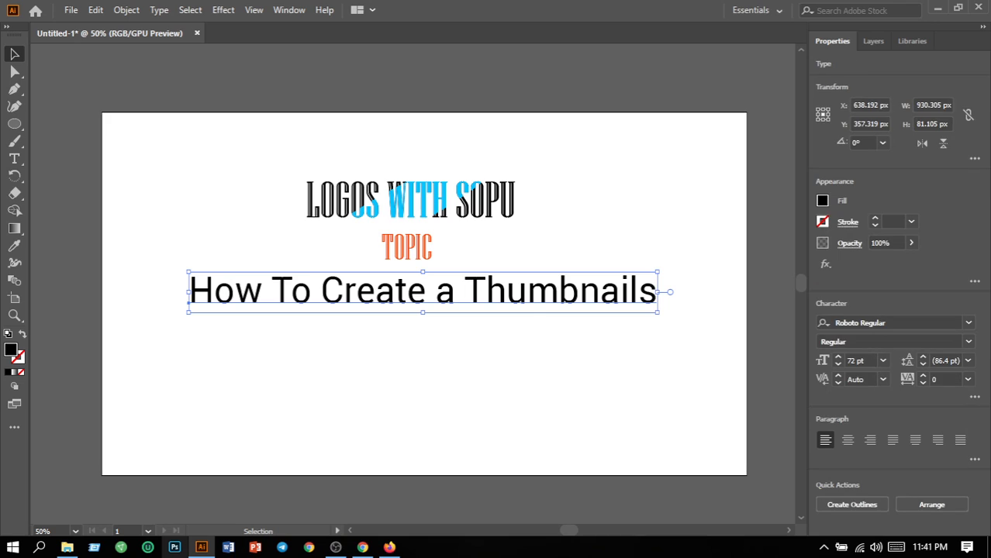
double_click(11, 351)
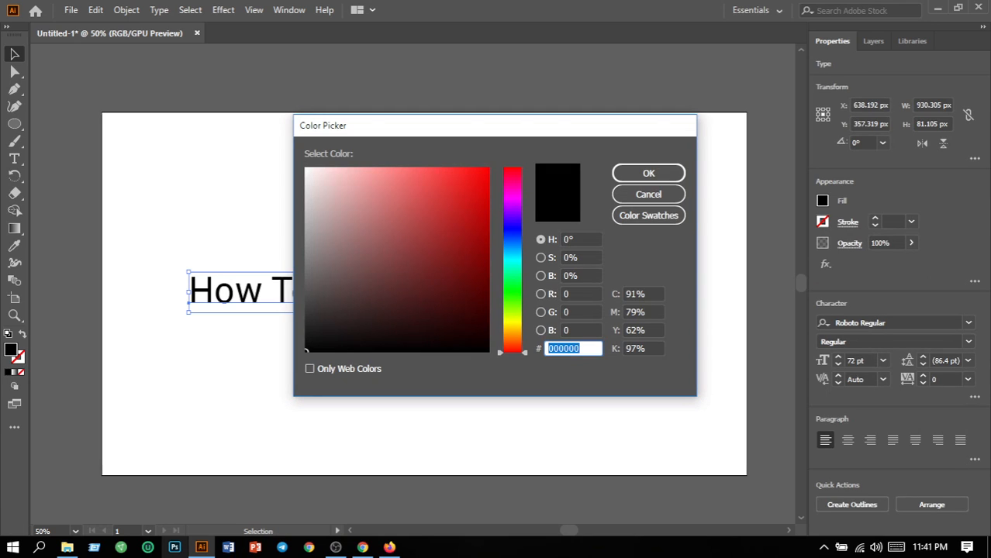
mouse_move(512, 235)
mouse_down()
mouse_move(486, 261)
mouse_move(486, 282)
mouse_up()
drag(512, 240, 512, 226)
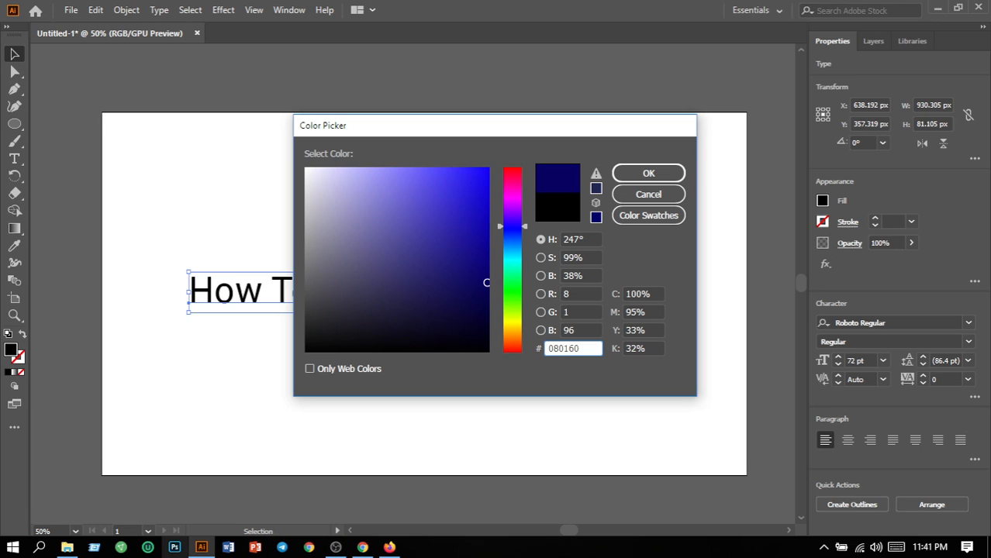
click(648, 173)
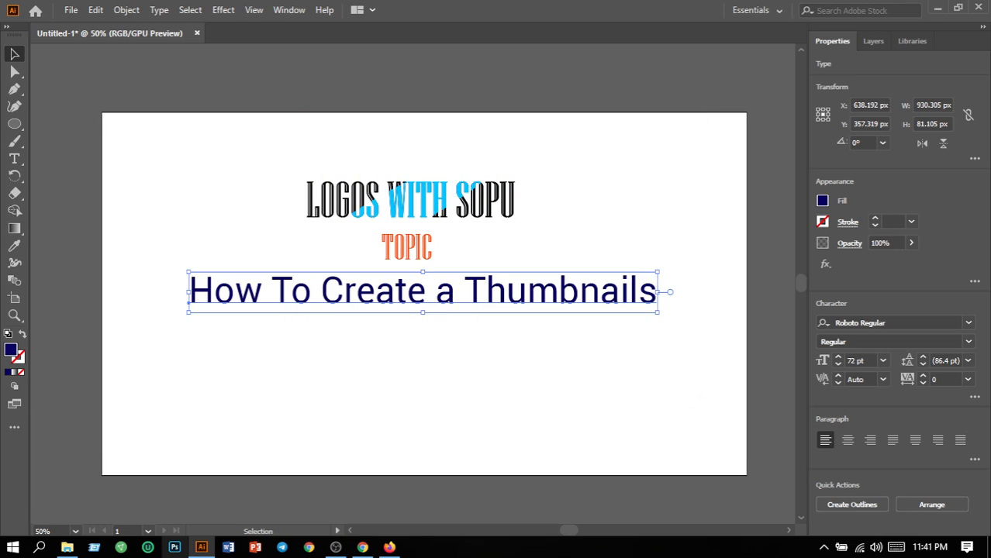
click(690, 408)
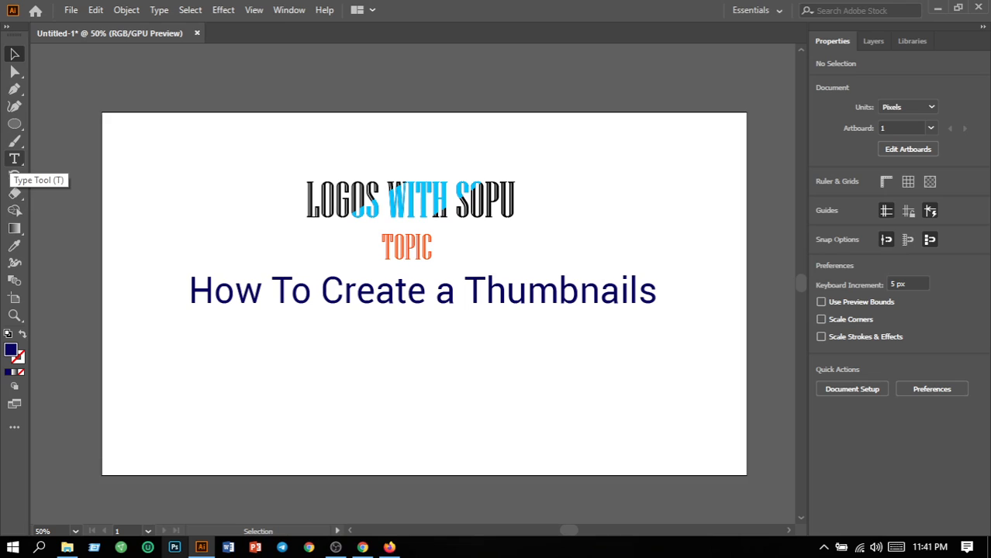
Step: Add the point text Sopu's Creation near the lower-right corner of the artboard
click(14, 158)
click(67, 158)
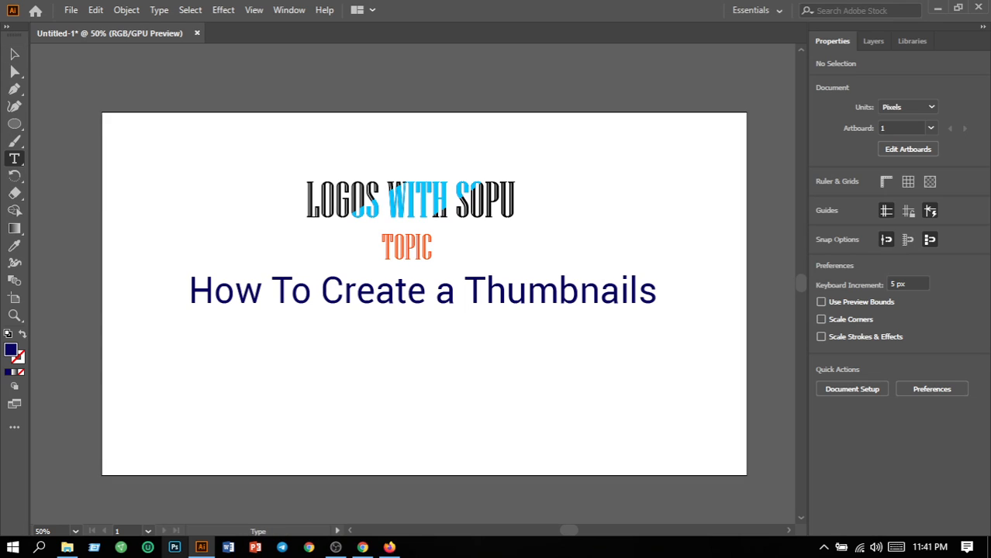
click(613, 436)
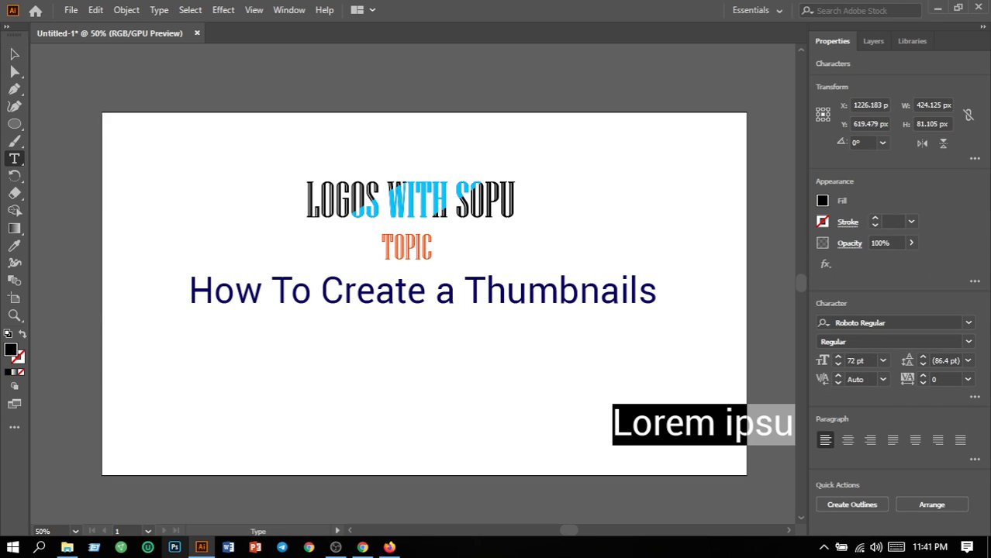
text(S)
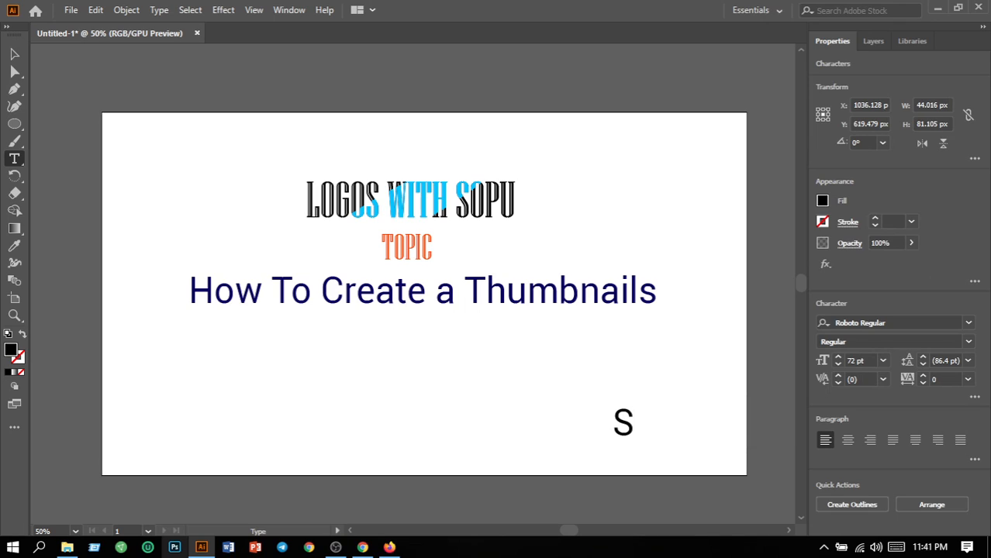
text(Op)
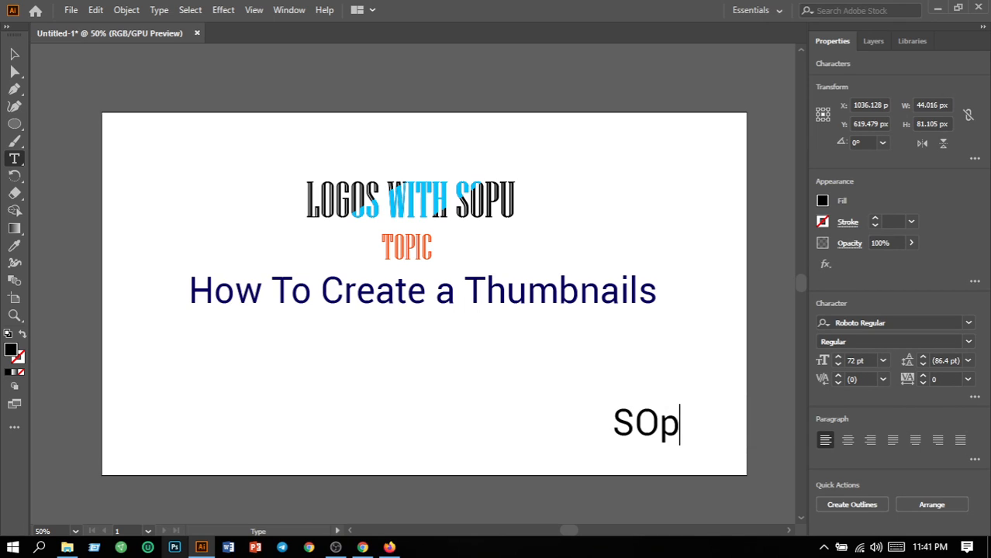
key(BackSpace)
key(BackSpace)
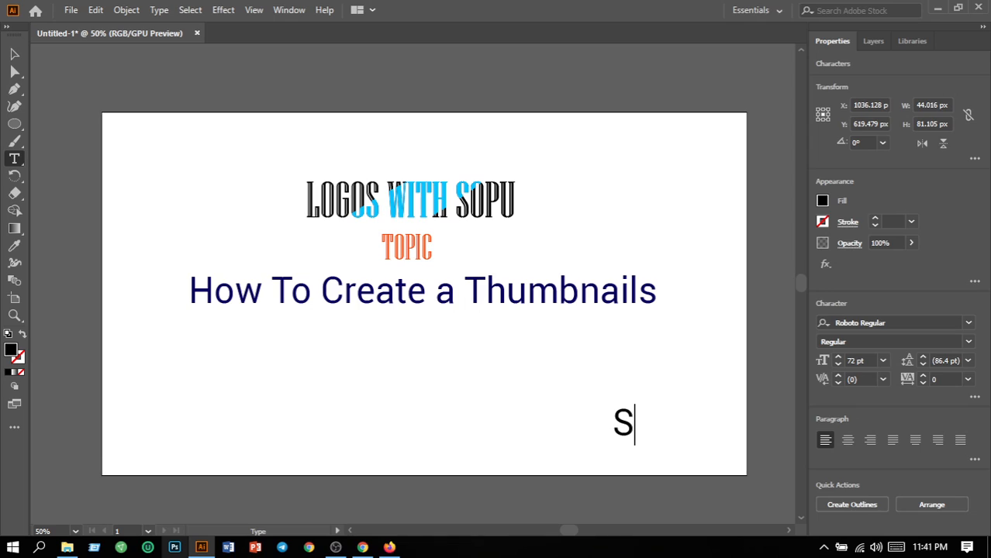
text(opu's)
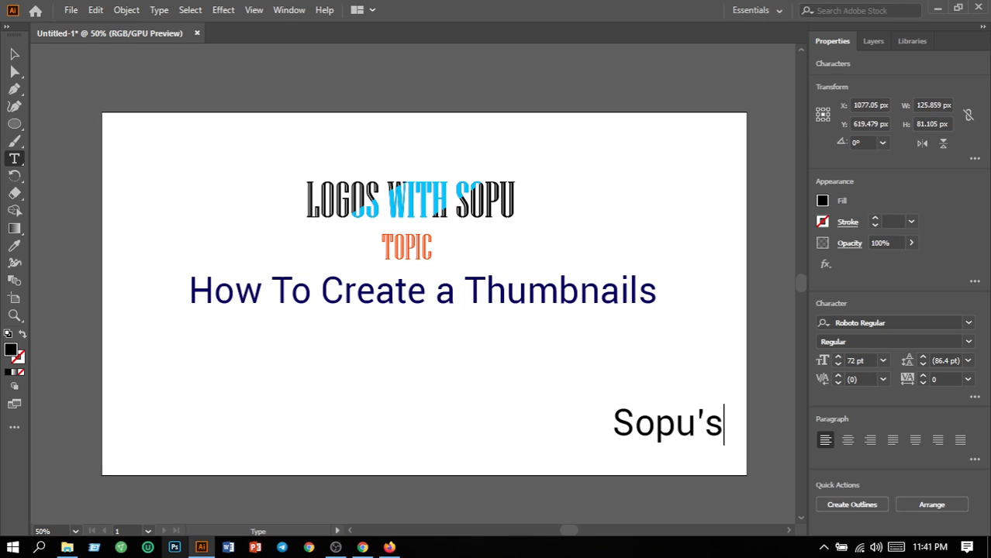
text( Cre)
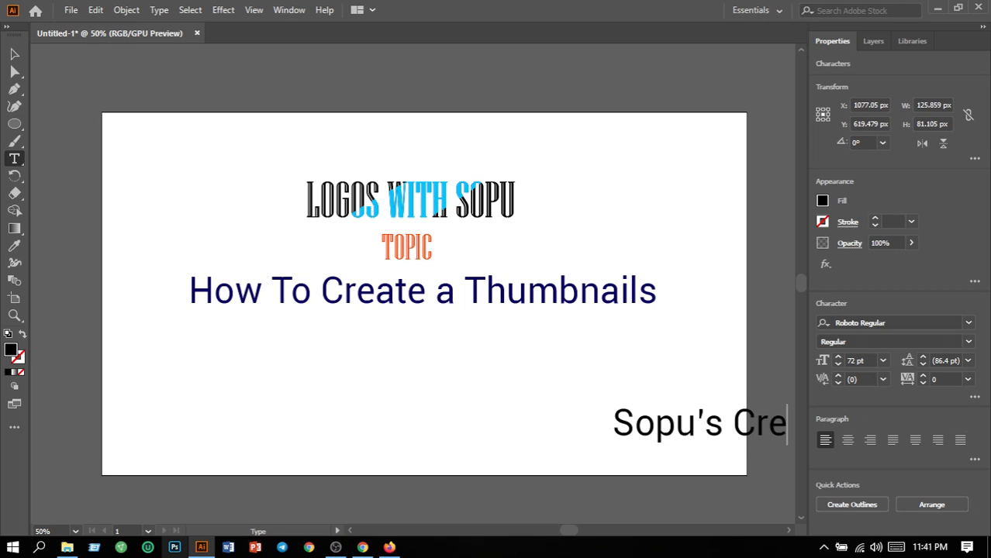
text(ati)
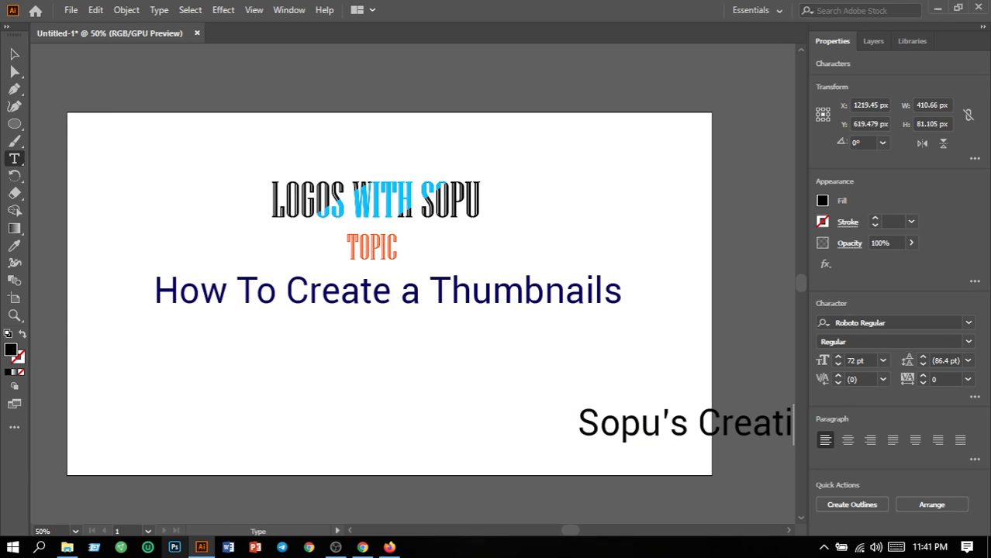
text(on)
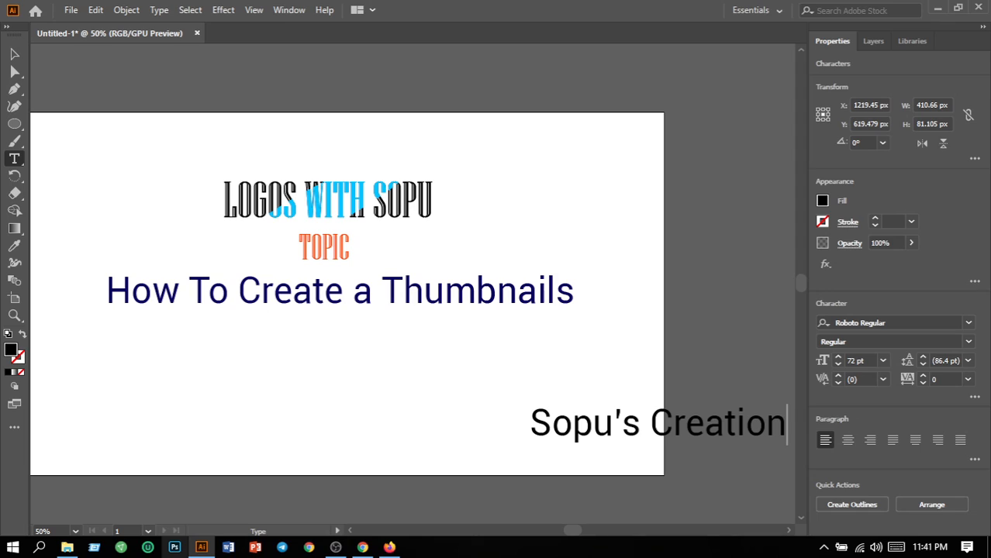
Step: Set the whole Sopu's Creation text in the Parchment font at 60 pt
drag(786, 425, 531, 425)
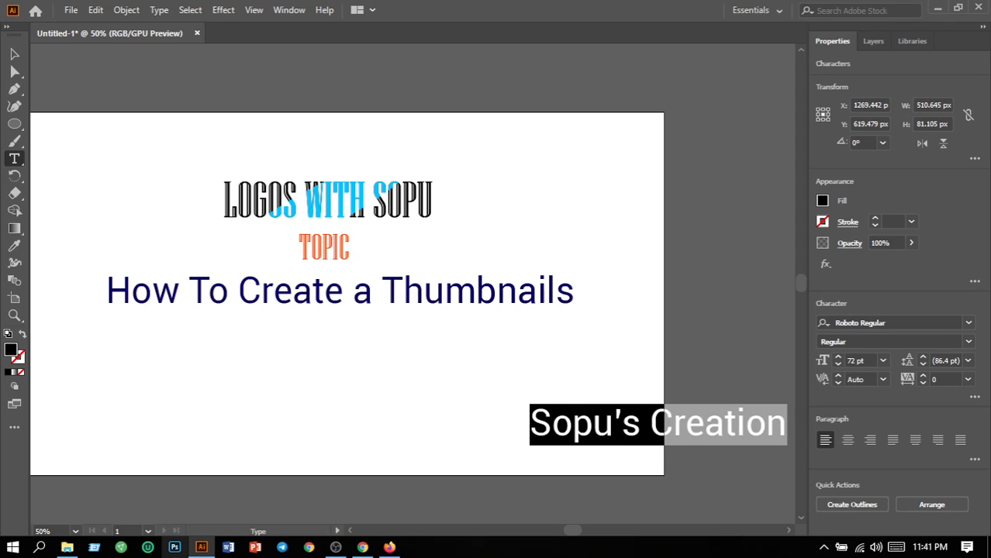
click(882, 360)
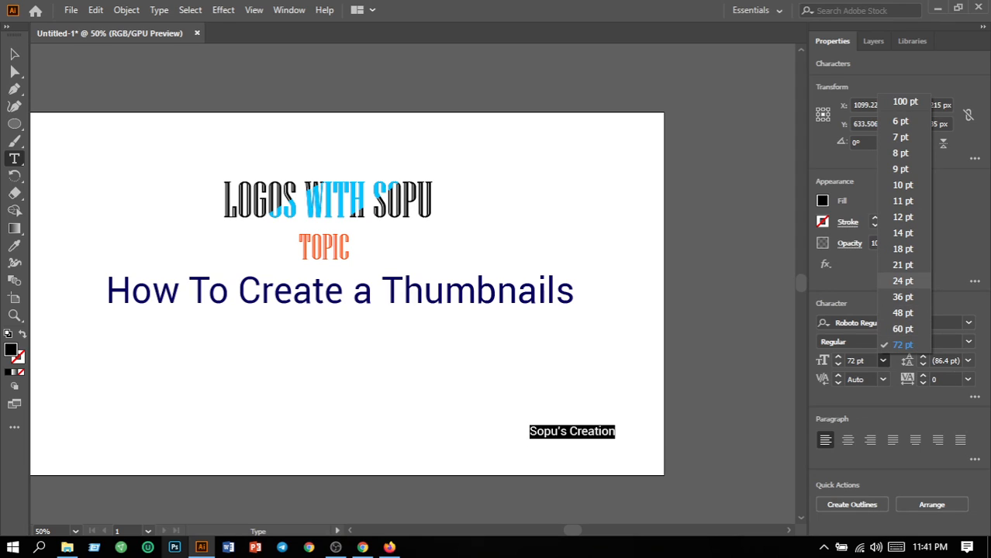
click(902, 297)
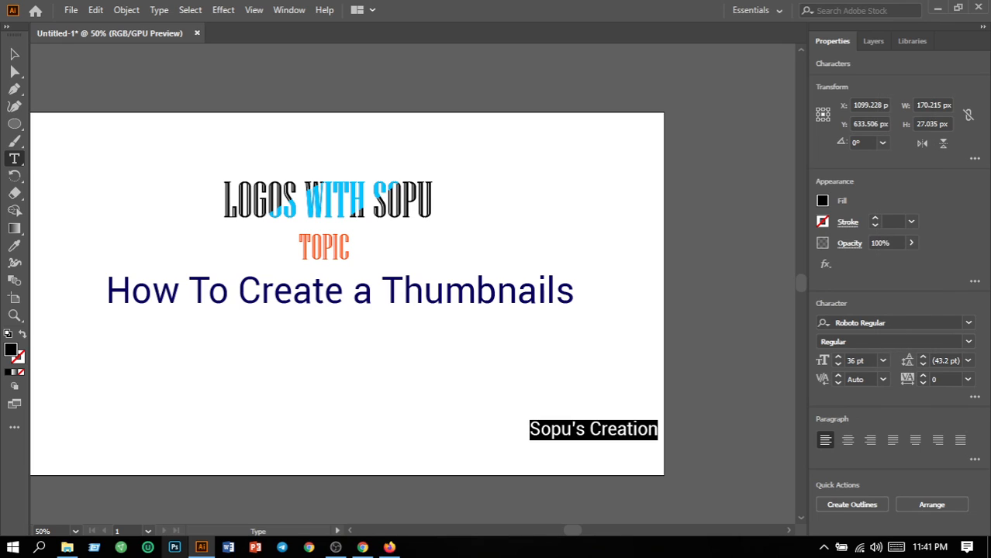
click(968, 322)
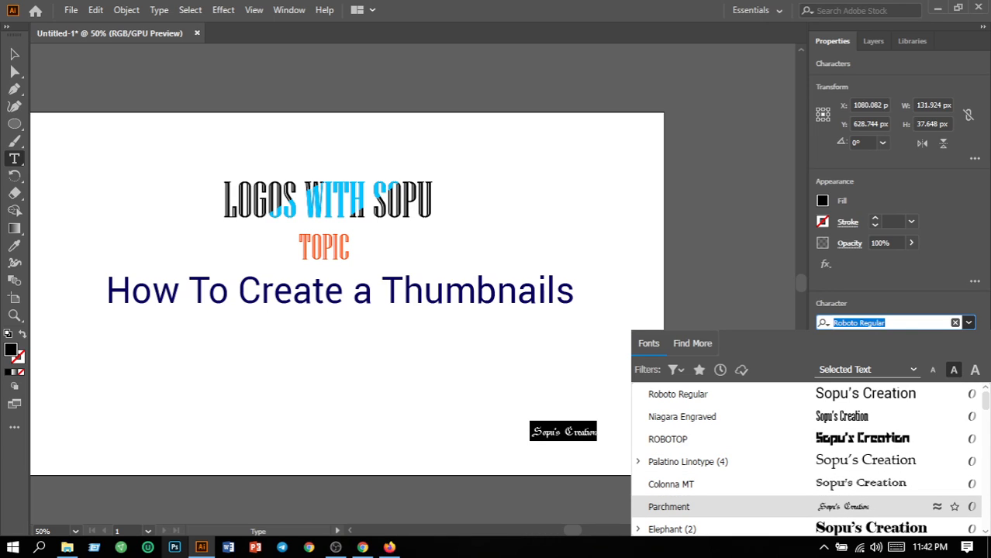
click(668, 506)
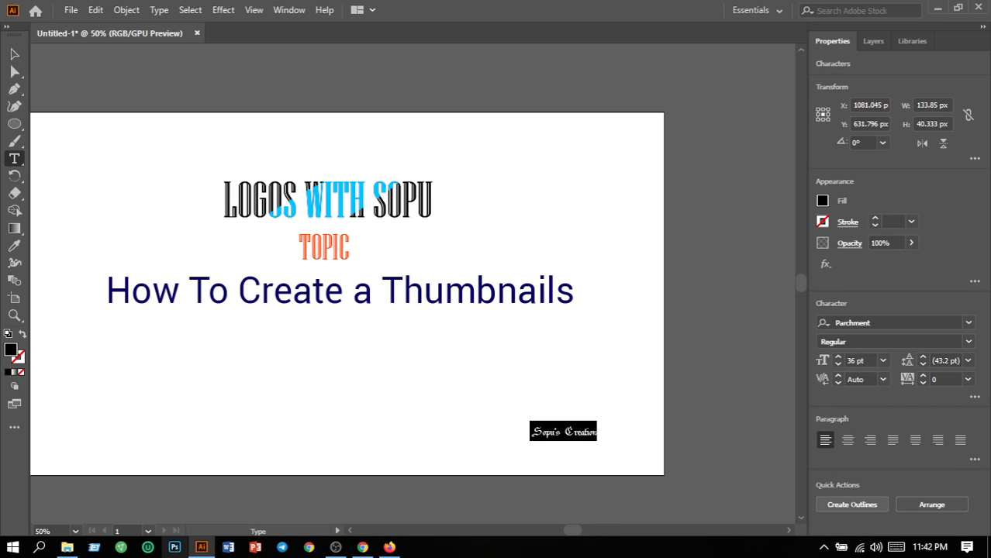
click(882, 360)
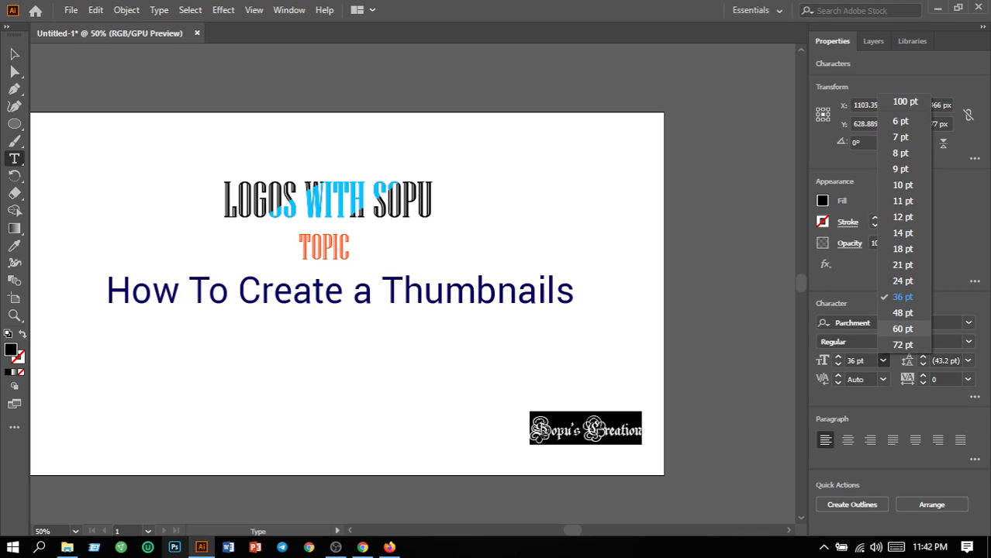
click(902, 328)
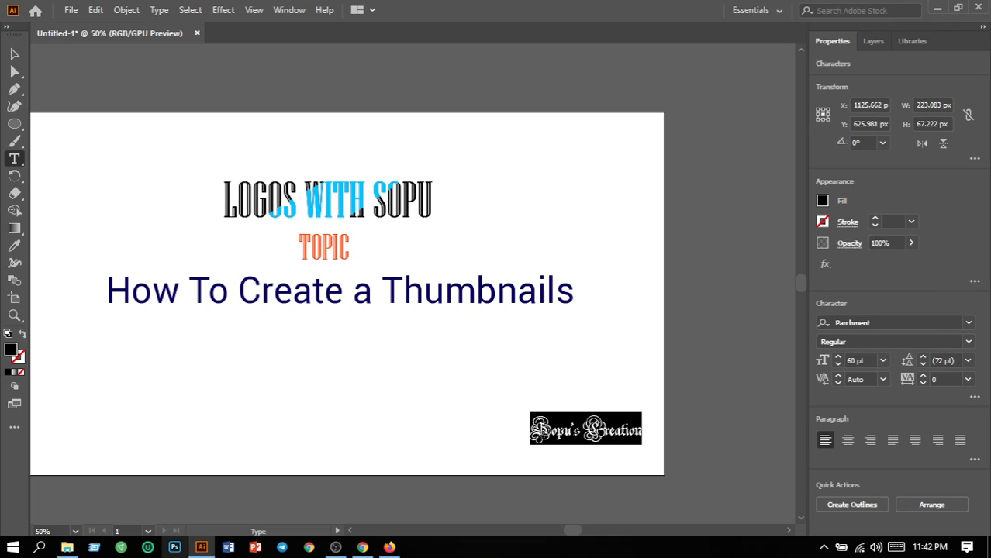
Step: Move the LOGOS WITH SOPU logo, the TOPIC line and the title together about 68 px down, leaving Sopu's Creation in place
scroll(346, 310, up, 2)
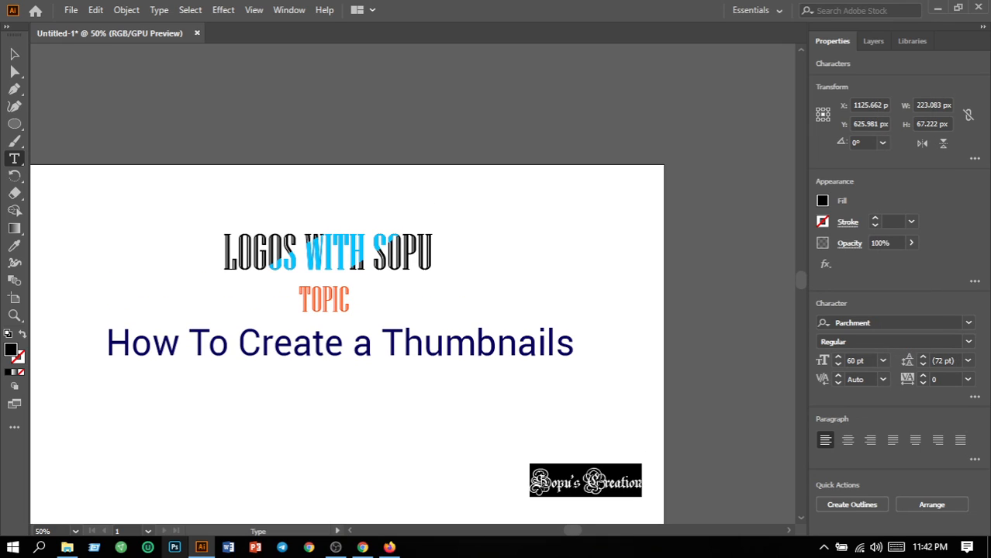
mouse_move(572, 530)
mouse_down()
mouse_move(556, 530)
mouse_move(569, 530)
mouse_up()
scroll(385, 310, down, 3)
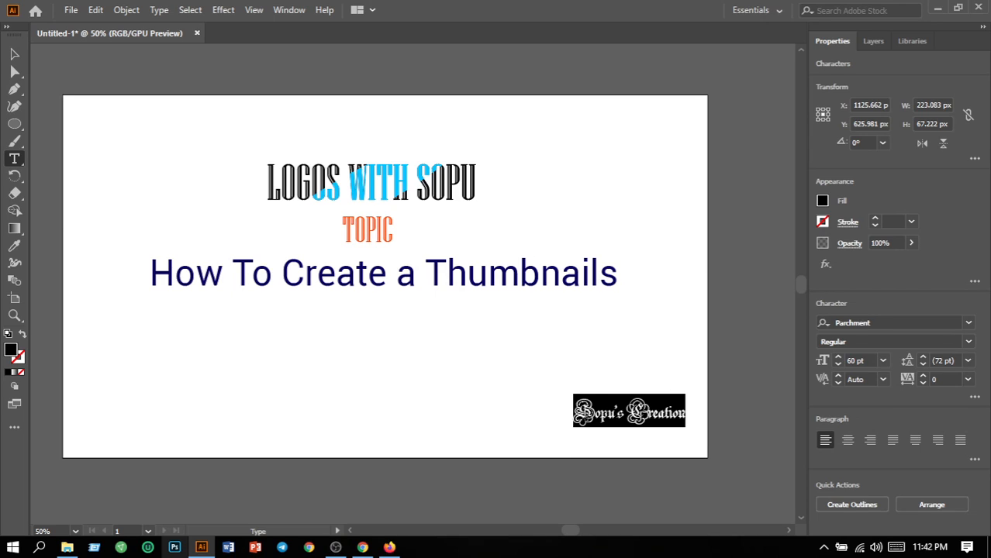
click(15, 54)
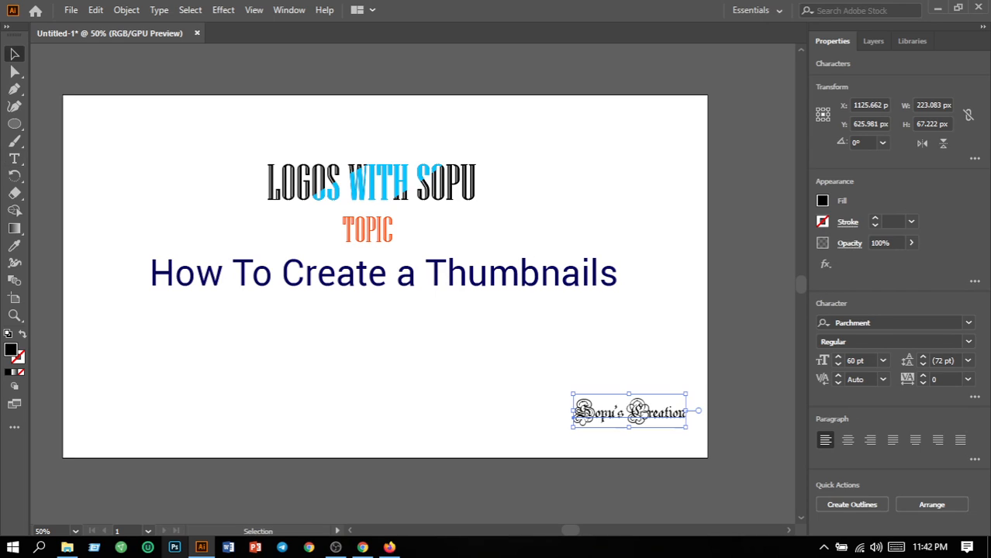
drag(106, 121, 686, 324)
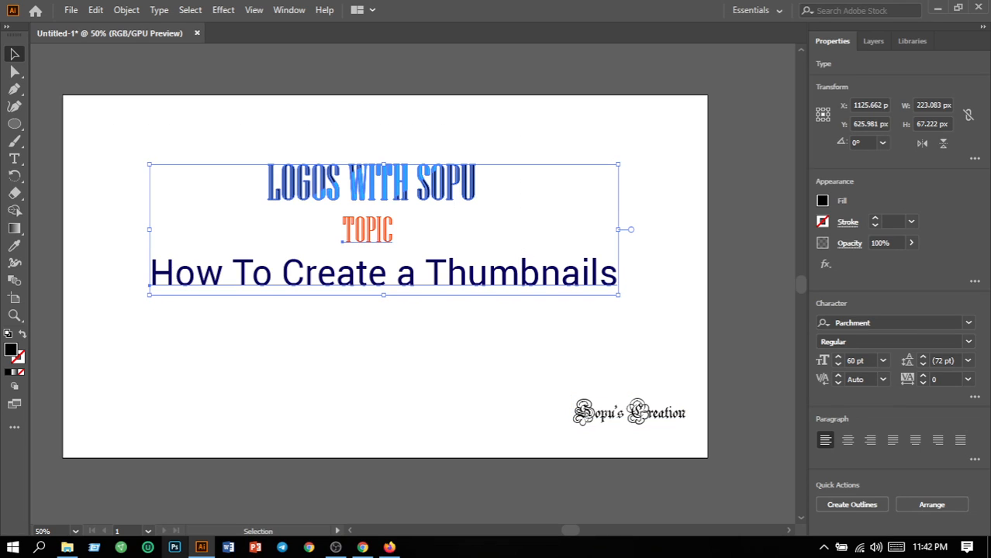
drag(431, 277, 431, 311)
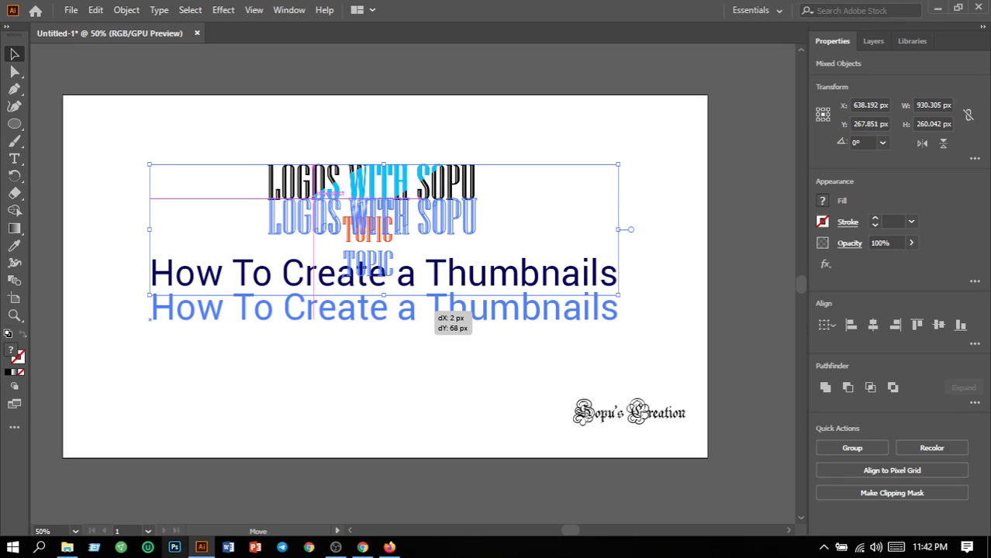
drag(432, 311, 432, 311)
key(ctrl+shift+a)
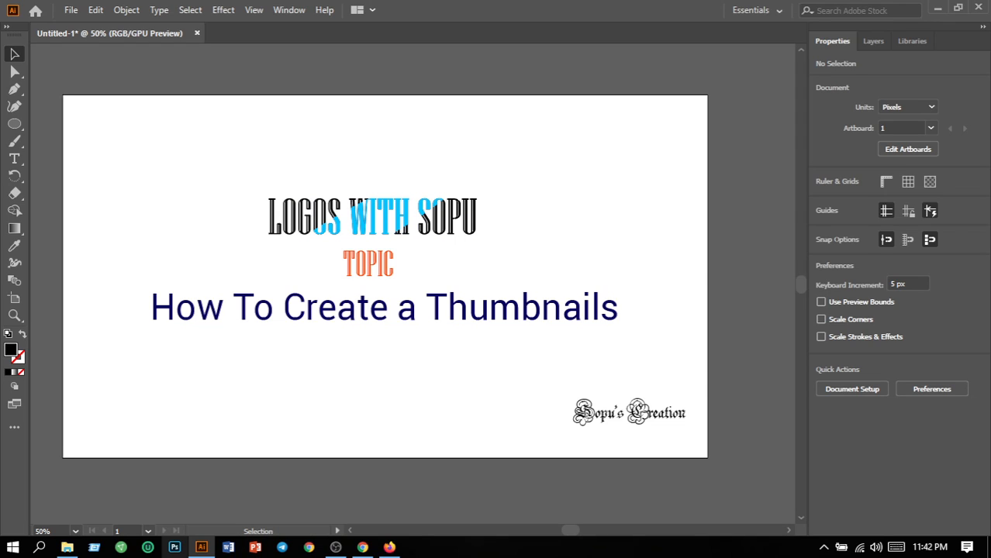
drag(571, 531, 568, 531)
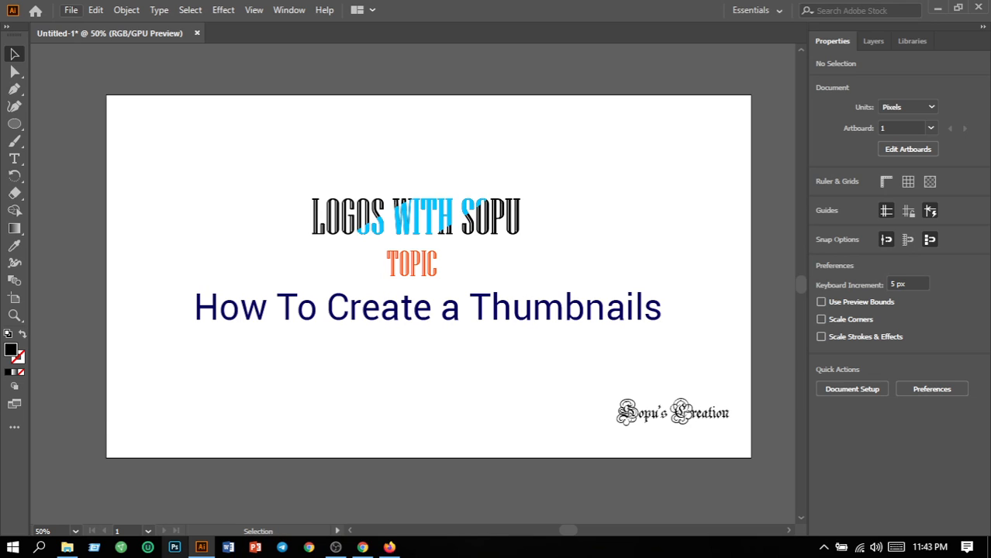
Step: Start saving the document and choose the Entertainment (F:) drive as its location
click(70, 10)
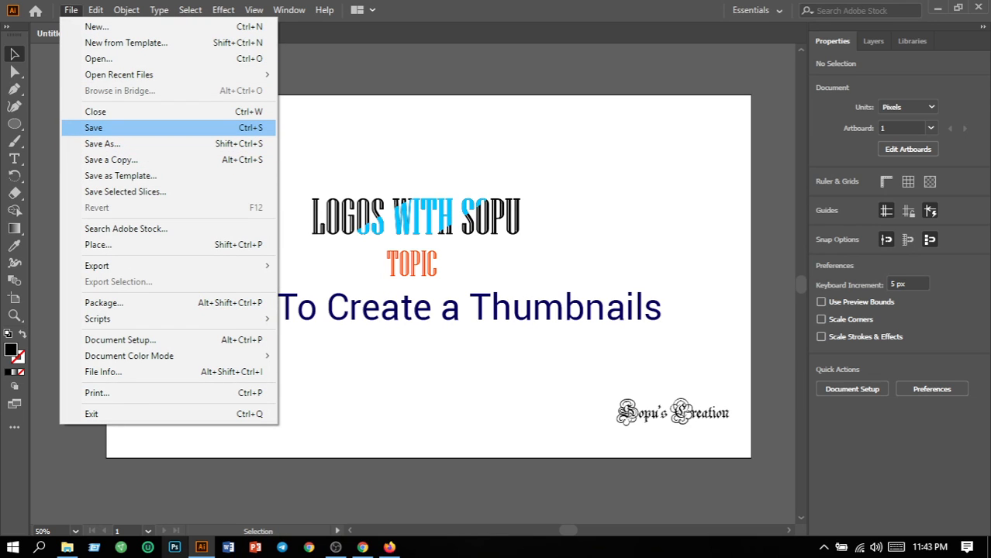
click(93, 127)
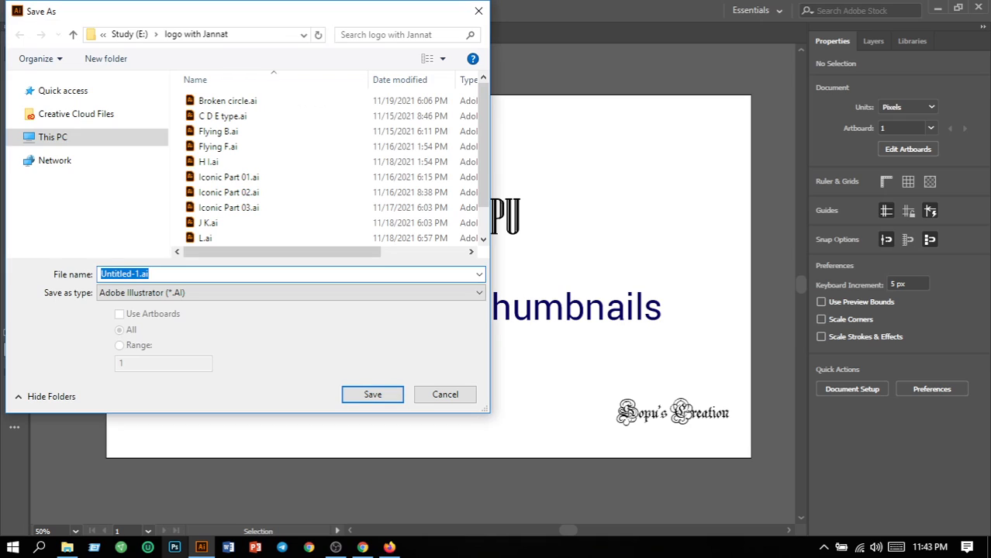
scroll(81, 219, down, 3)
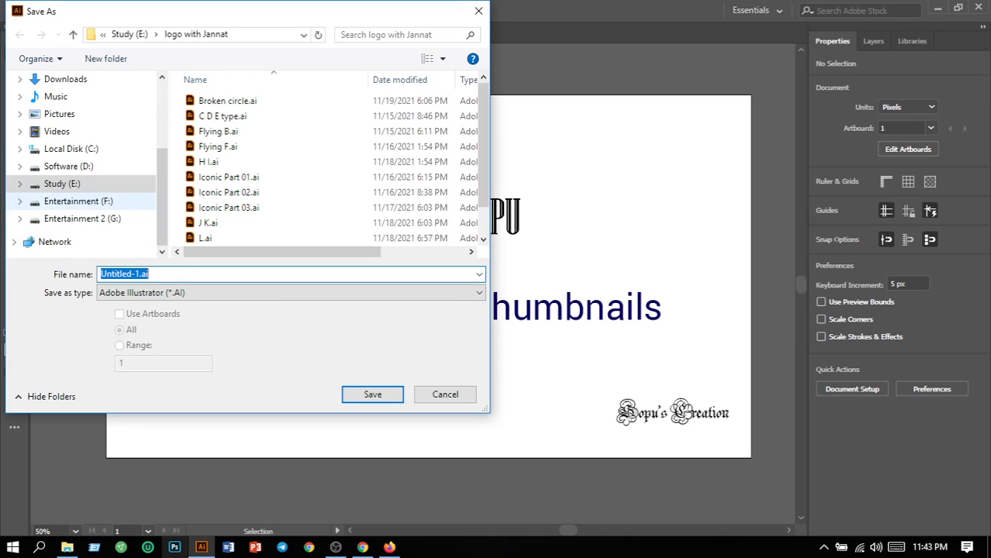
click(79, 202)
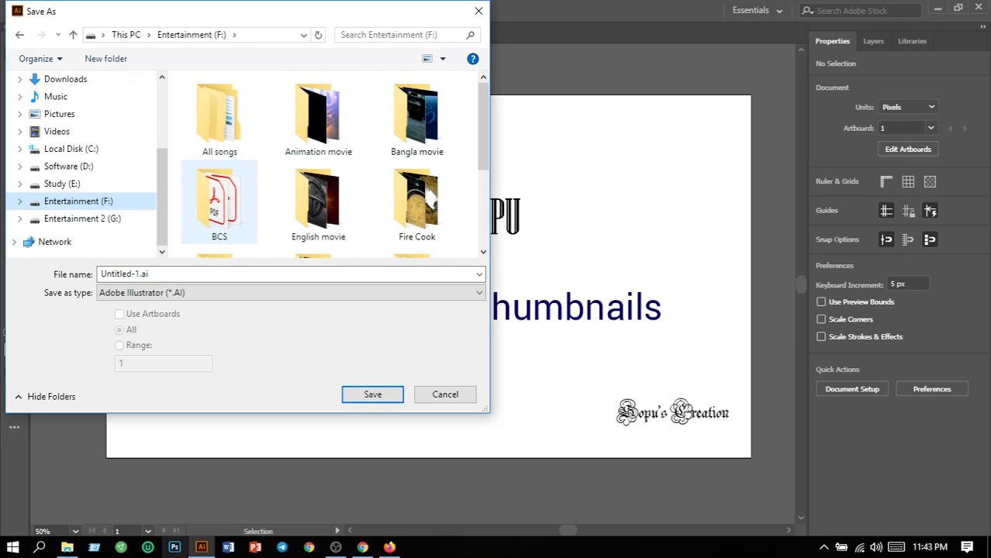
scroll(219, 205, down, 2)
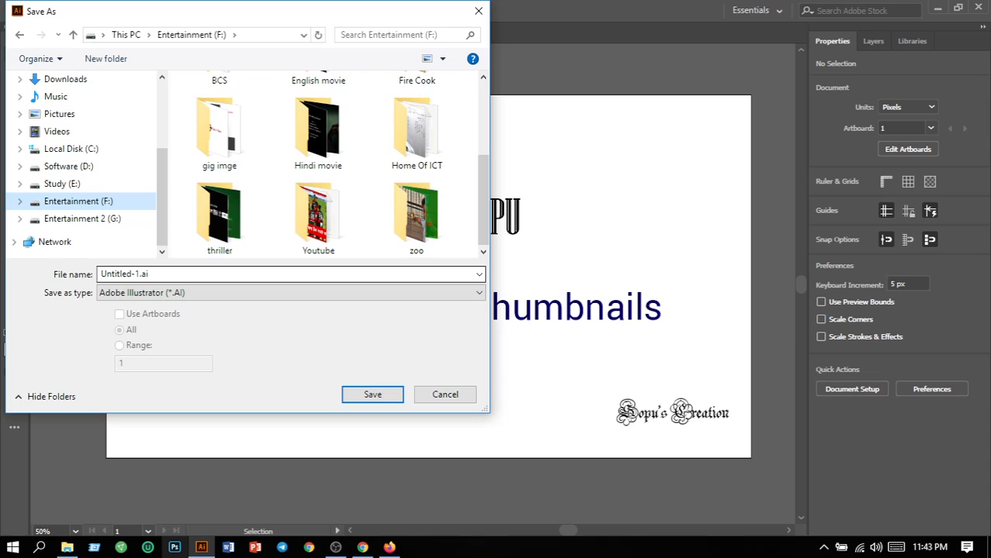
Step: Name the file Logos with Sopu and save it as an Adobe Illustrator file, accepting the Illustrator 2020 options
click(190, 274)
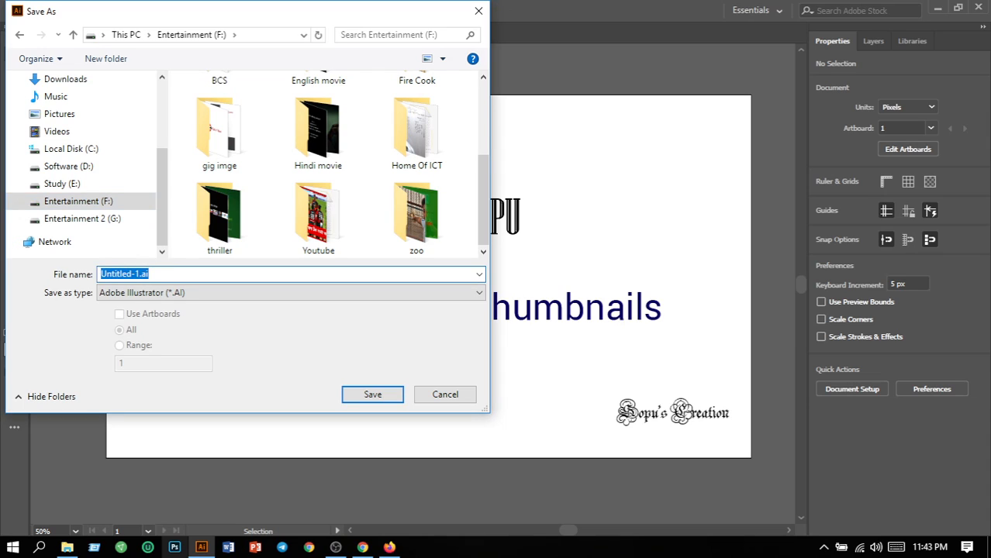
text(L)
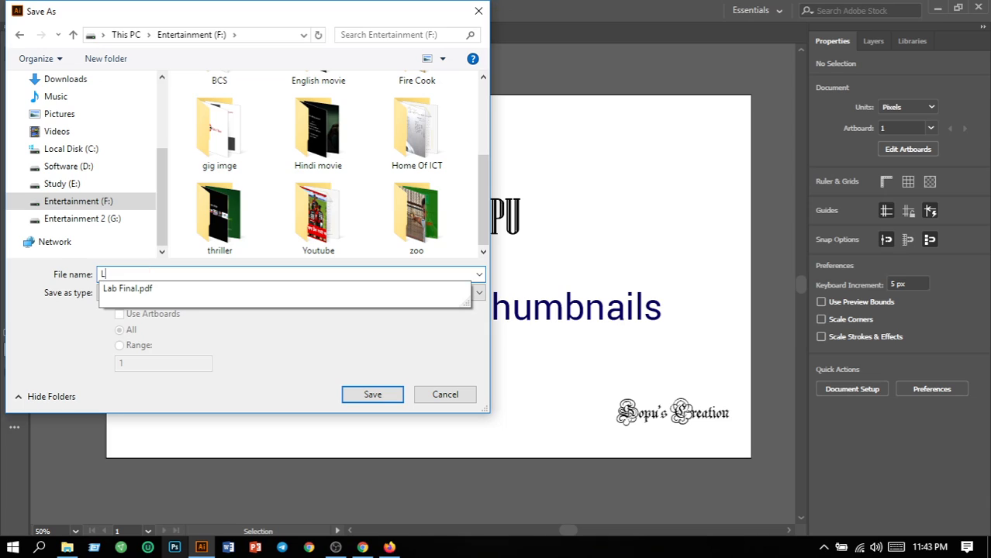
text(O)
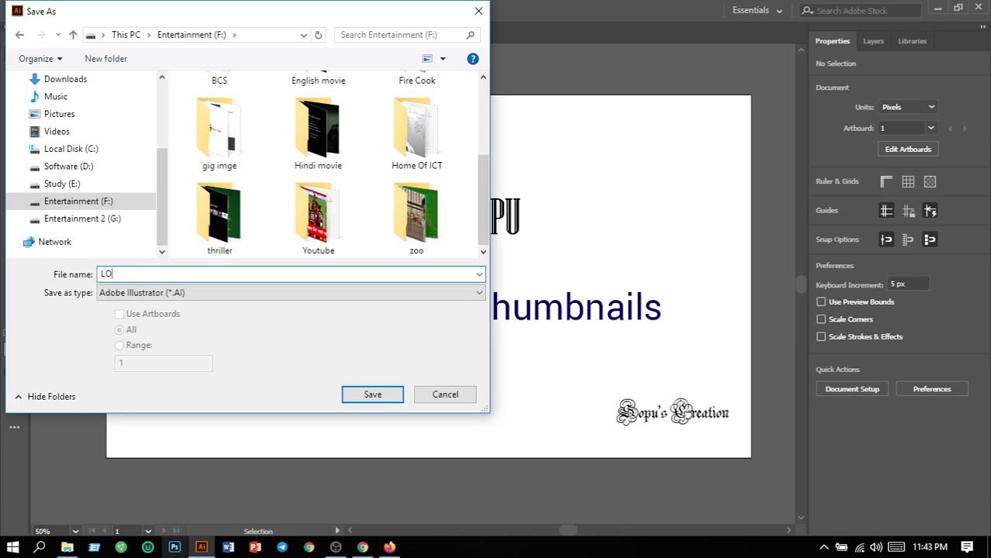
key(BackSpace)
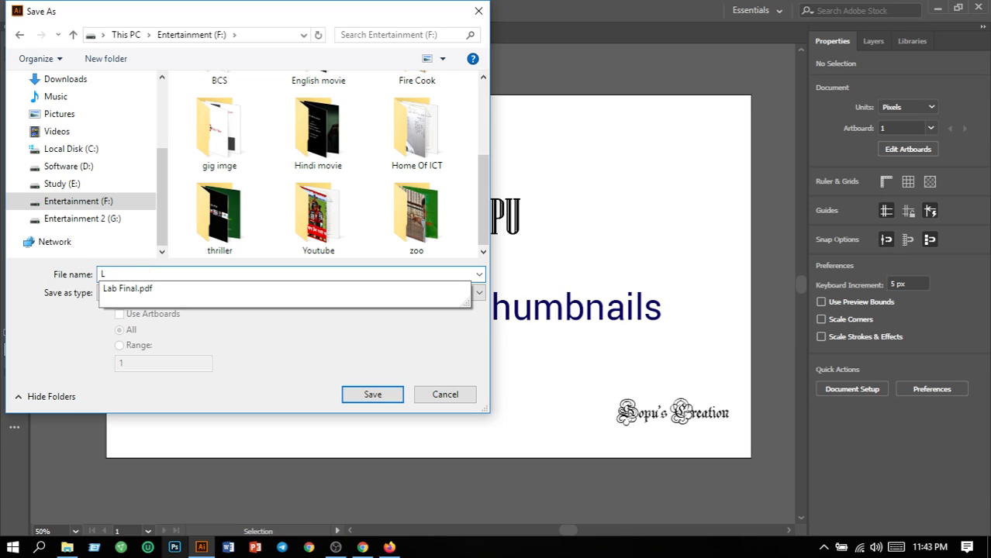
text(ogos )
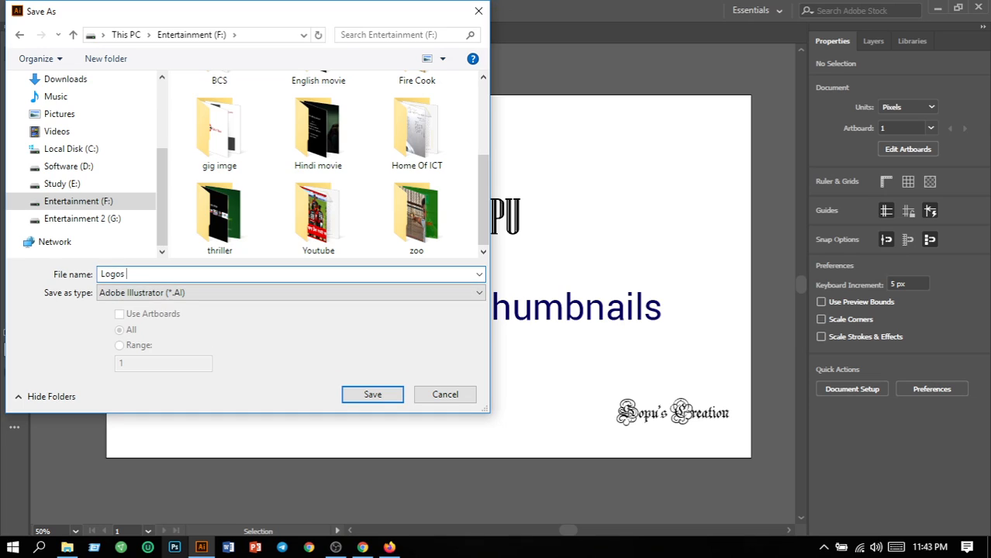
text(with Sopu)
click(372, 395)
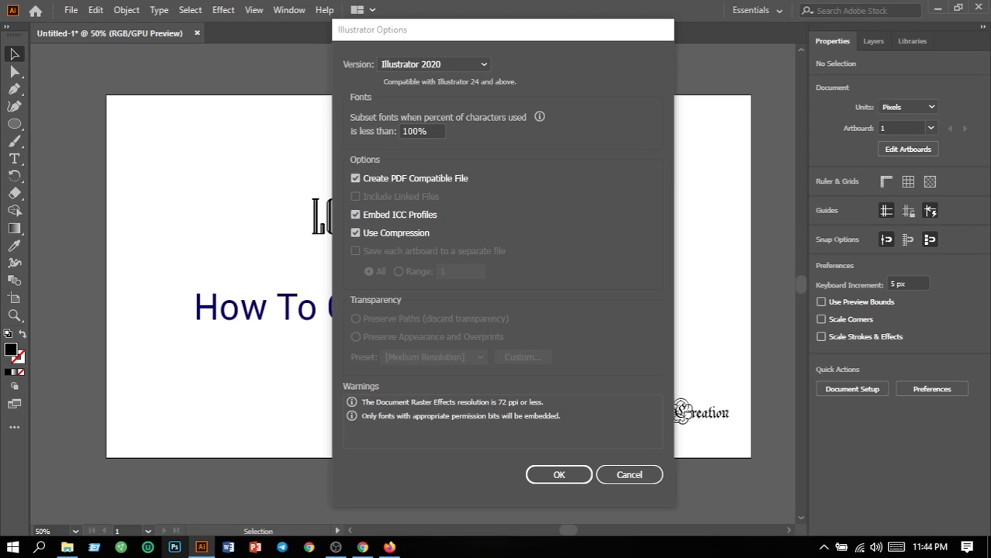
key(Return)
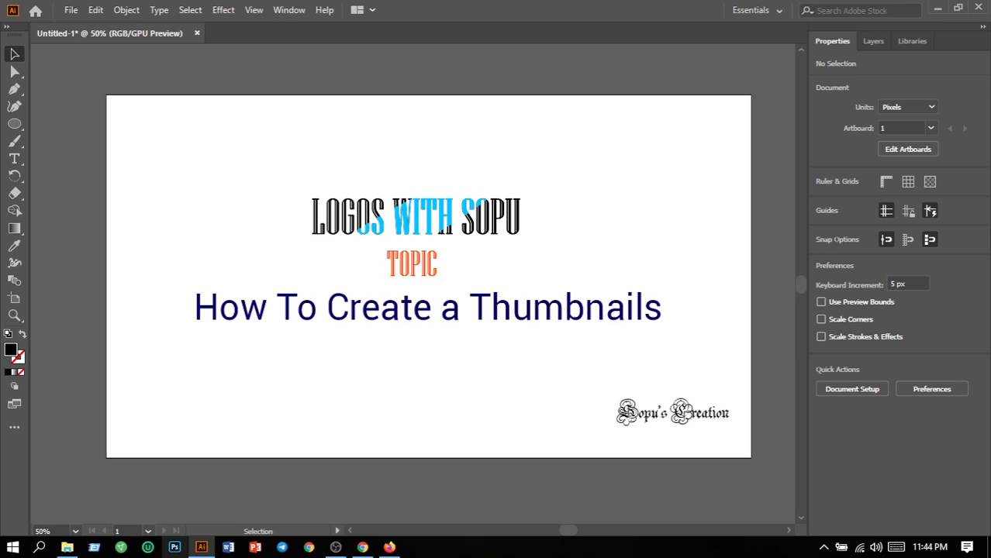
Step: Export the thumbnail as the JPEG file Logos with Sopu.jpg on the Entertainment (F:) drive with Use Artboards enabled
click(71, 9)
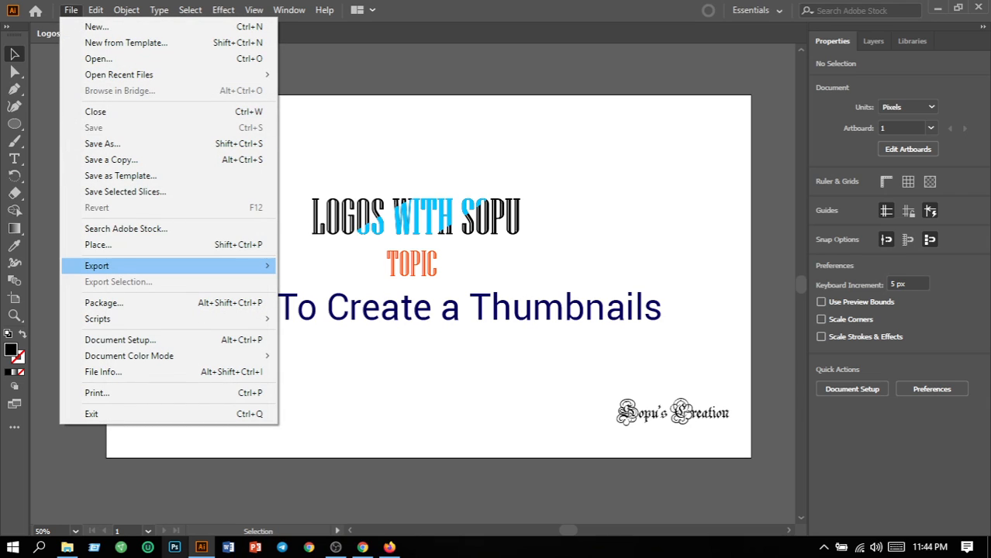
mouse_move(97, 265)
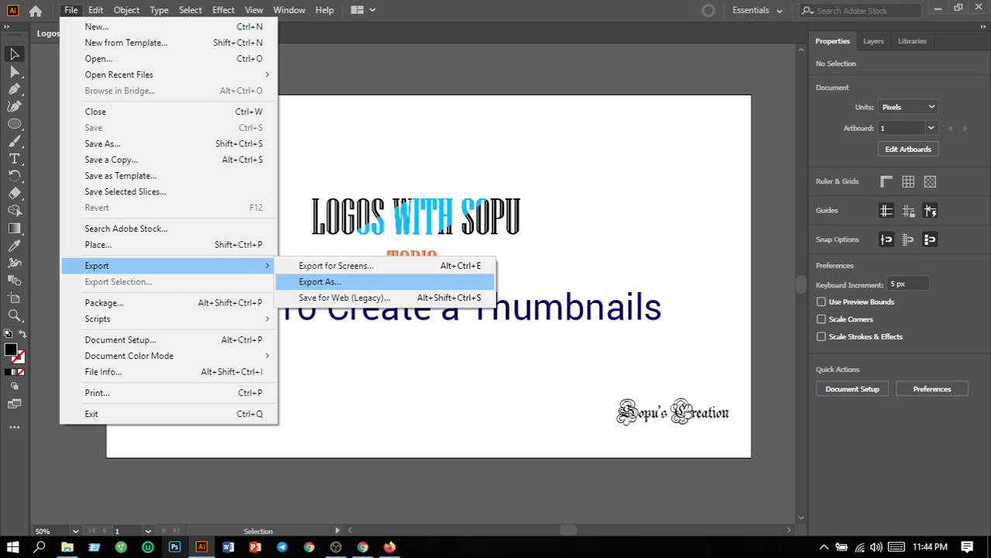
click(319, 282)
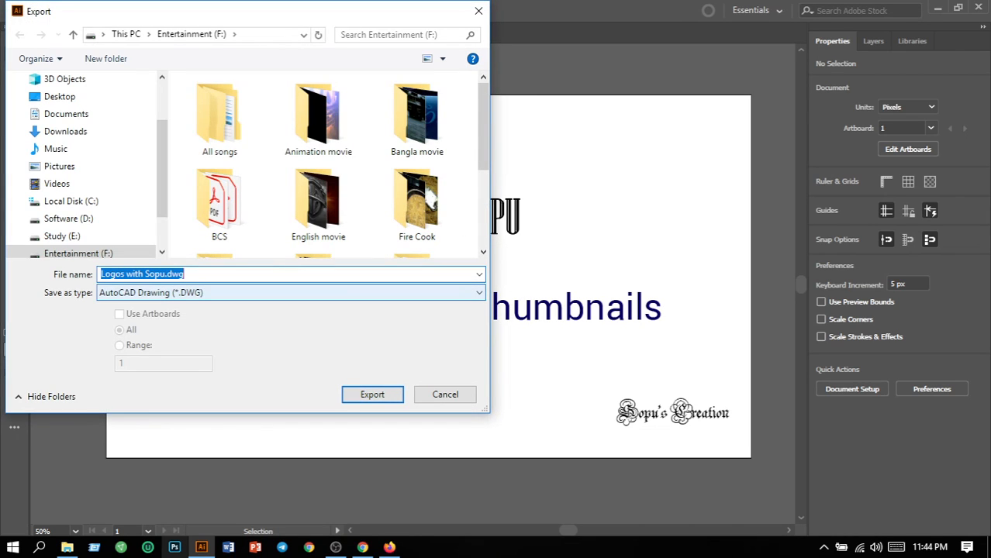
click(290, 293)
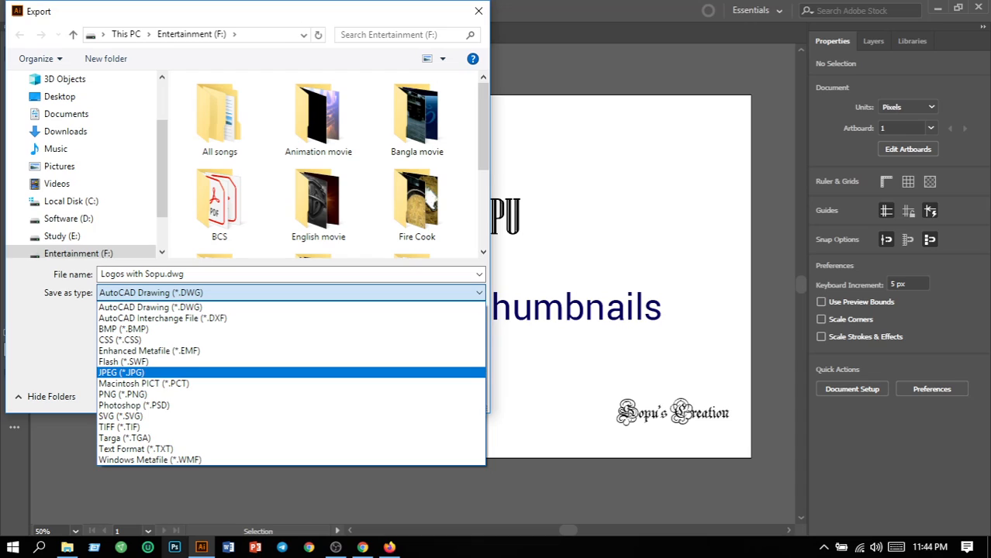
key(Return)
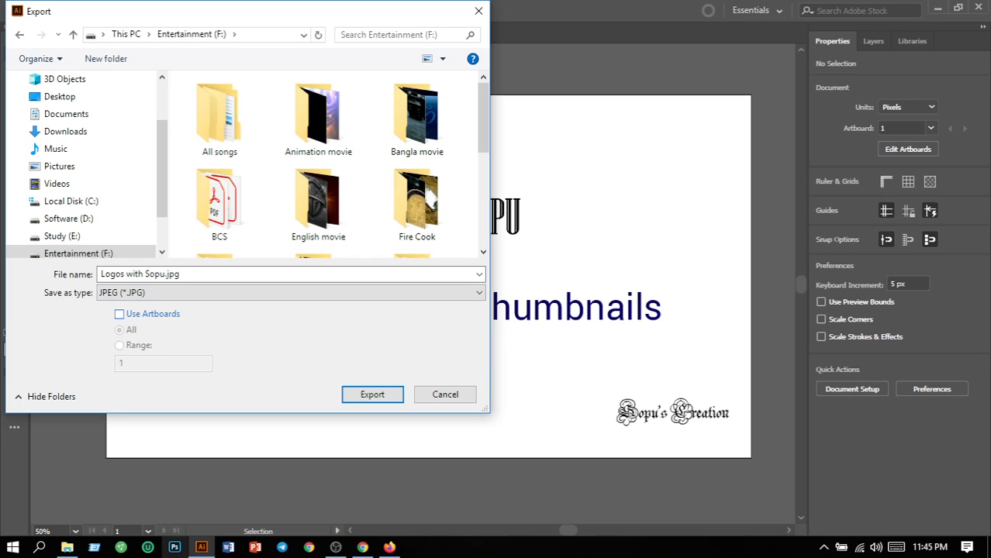
click(119, 314)
click(372, 394)
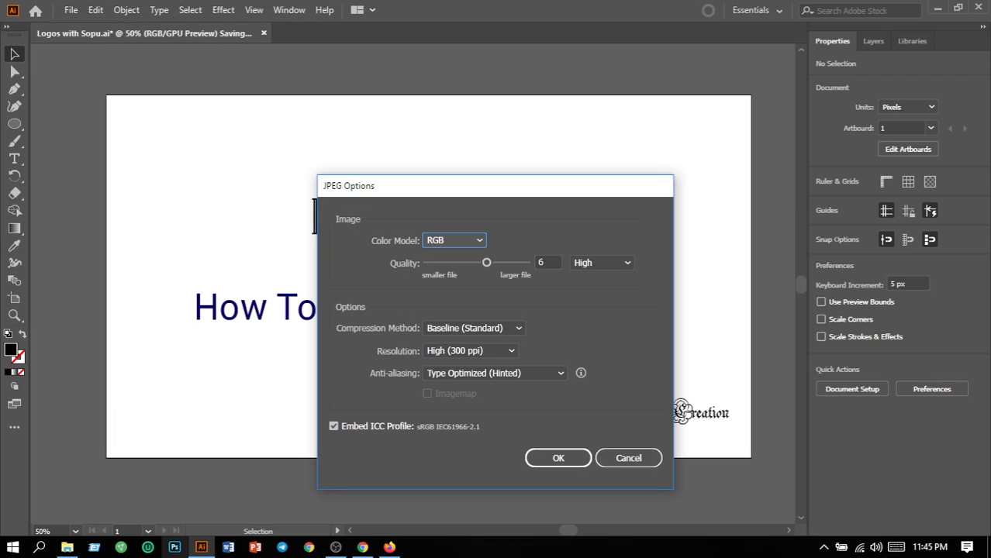
Step: Choose High quality in the JPEG options and complete the export with the RGB color model and High (300 ppi) resolution
click(602, 262)
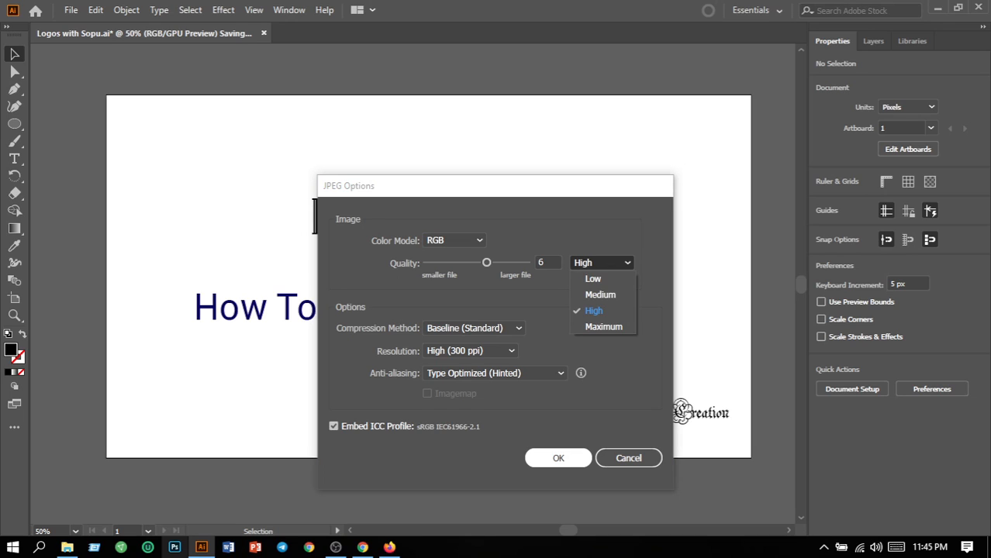
click(594, 311)
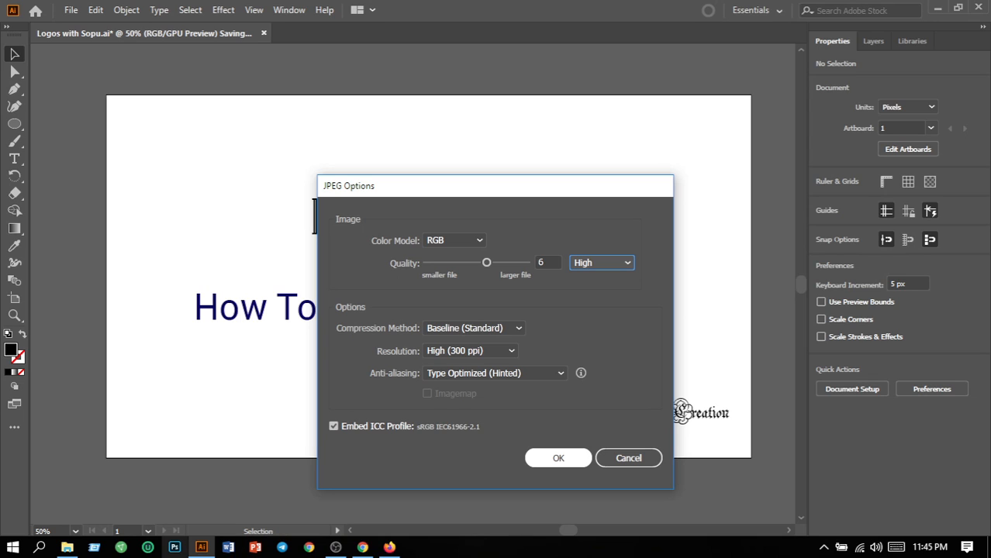
key(Return)
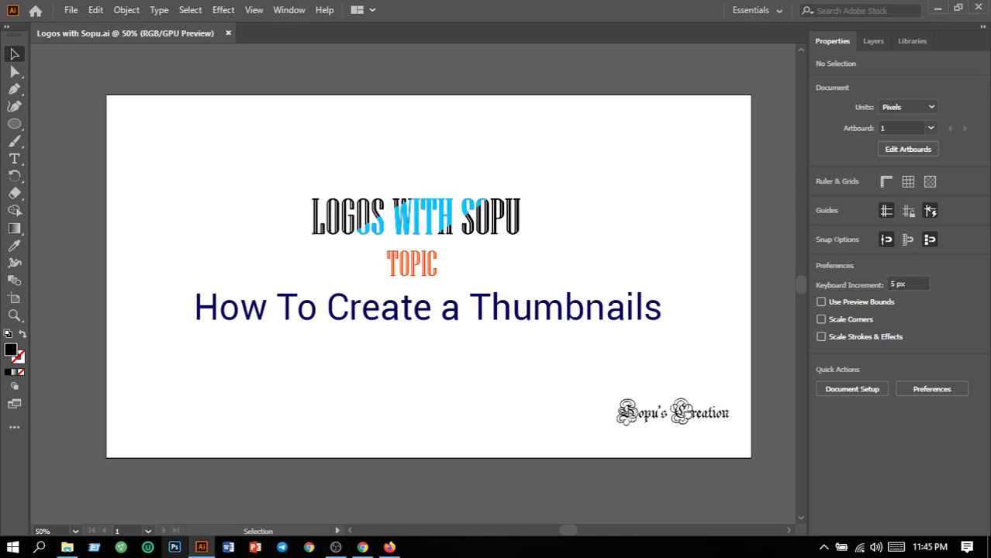
mouse_move(336, 546)
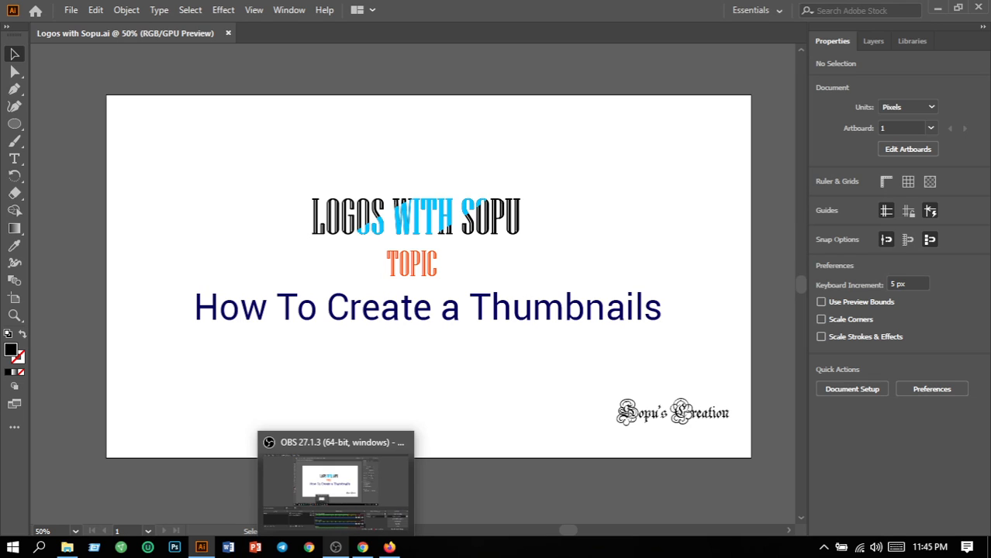
click(335, 546)
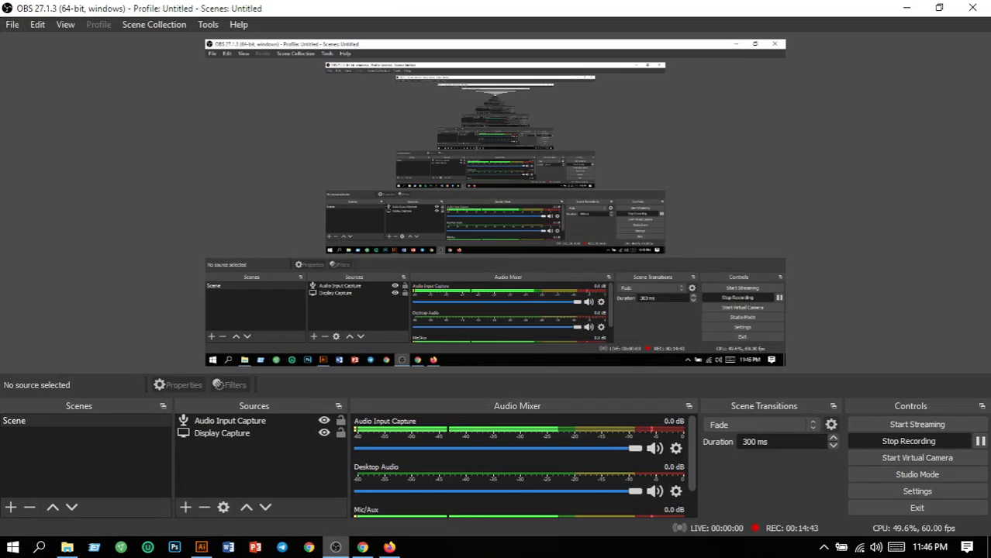